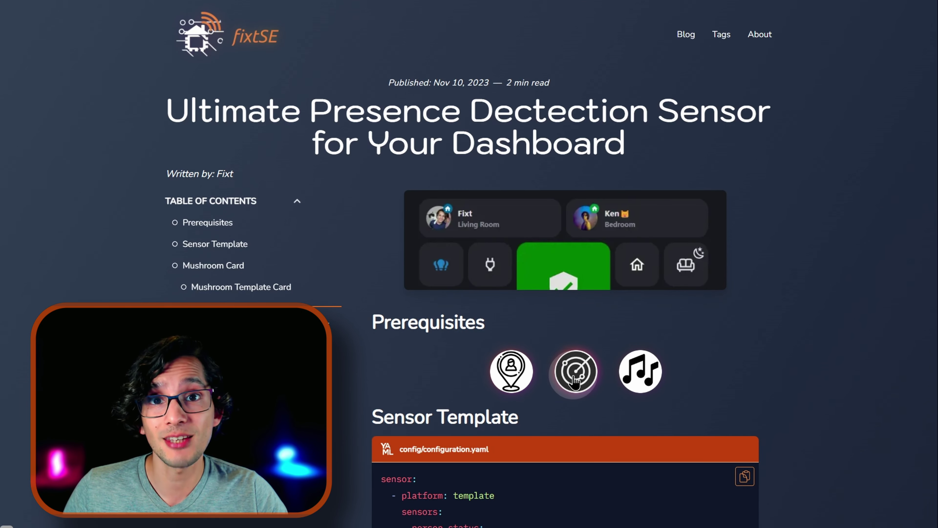
Step: Copy the Sensor Template configuration.yaml code from the fixtSE article
mouse_move(575, 381)
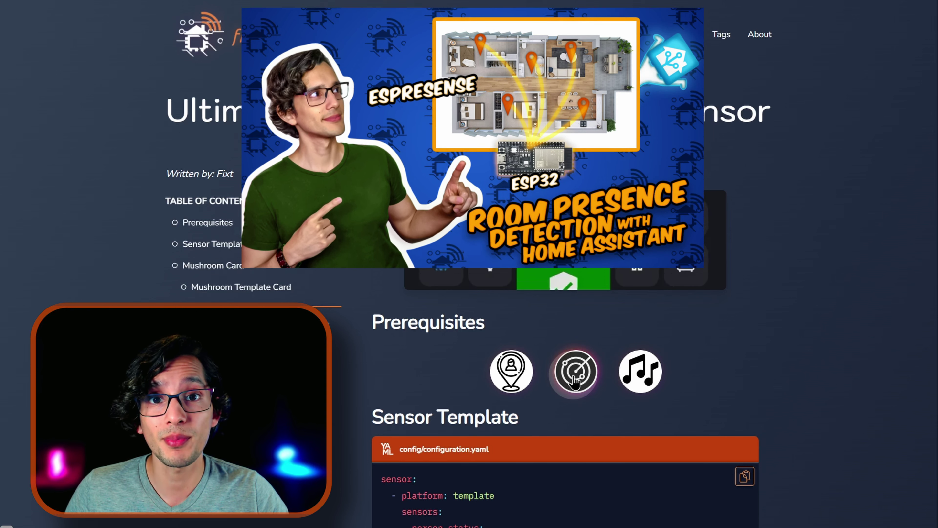
mouse_move(650, 381)
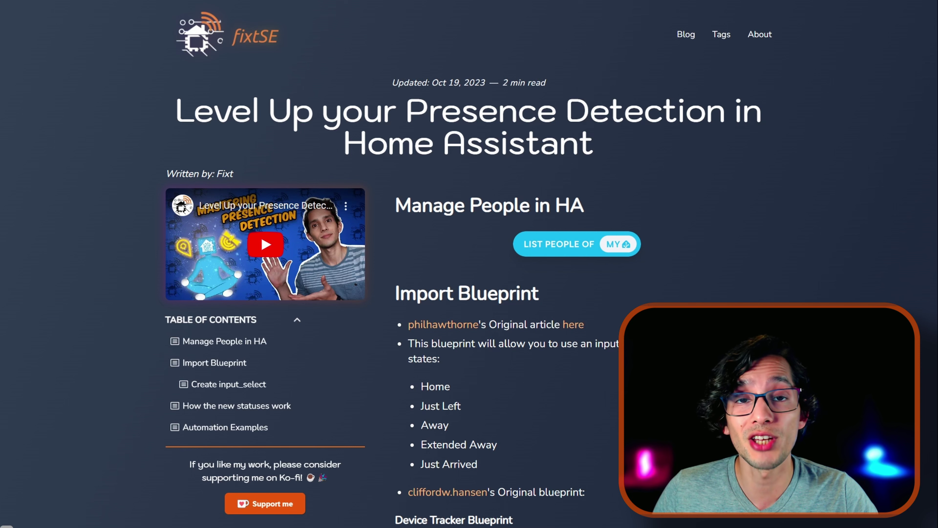
click(237, 362)
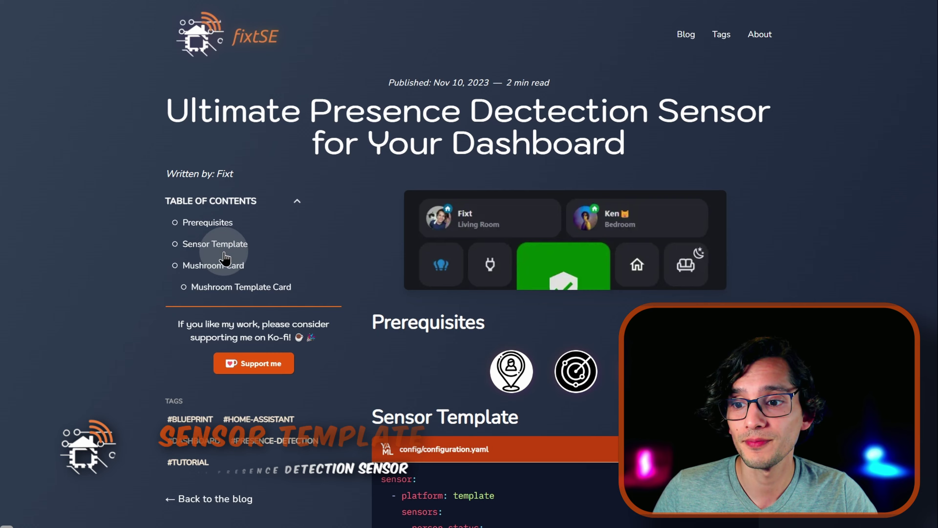
click(222, 244)
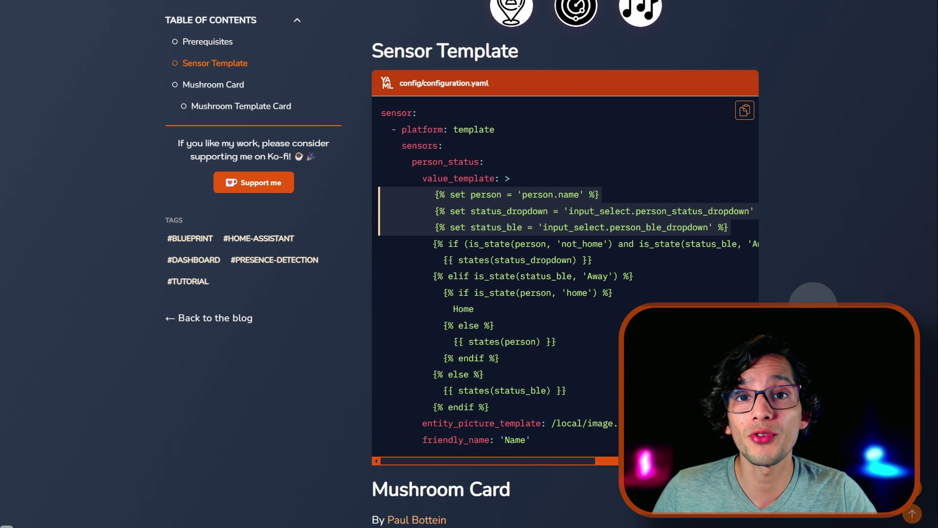
click(744, 110)
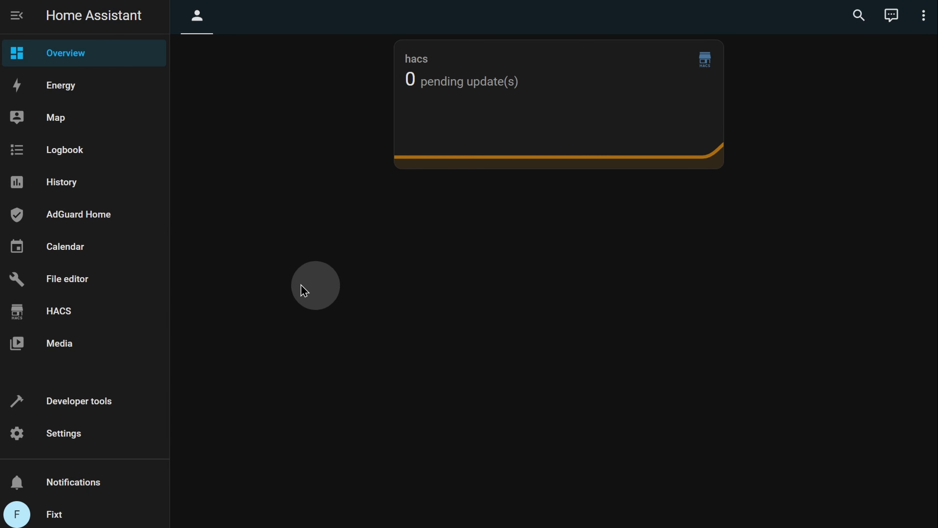
click(77, 282)
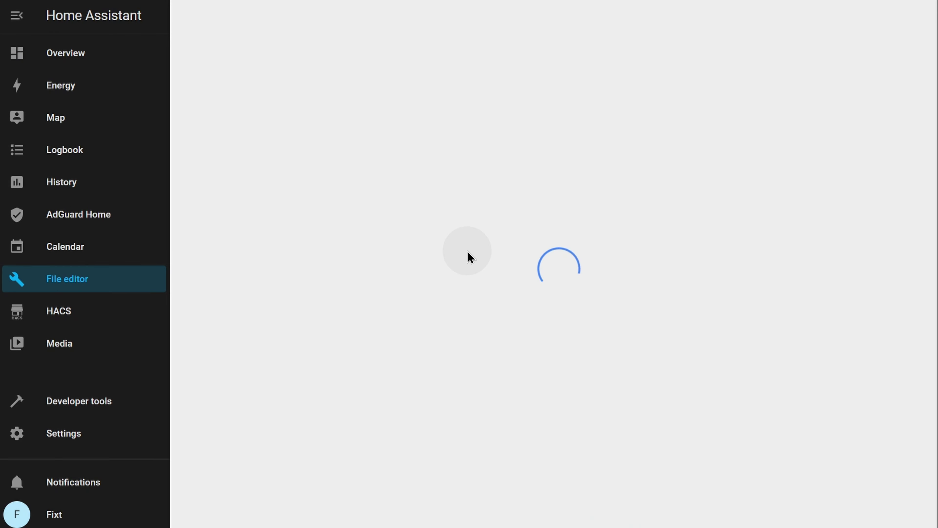
Step: Paste the template under the existing sensor platform in configuration.yaml and remove the duplicate headers
scroll(562, 274, down, 3)
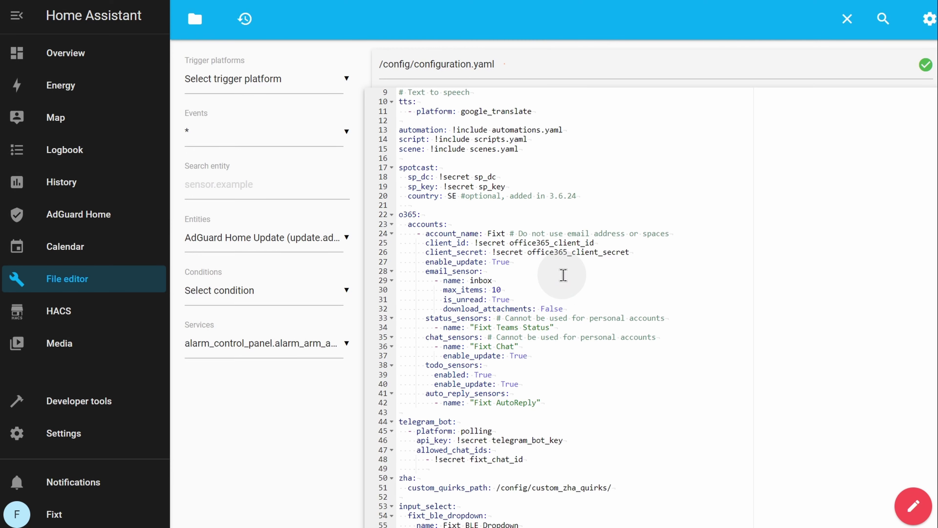
scroll(563, 275, down, 15)
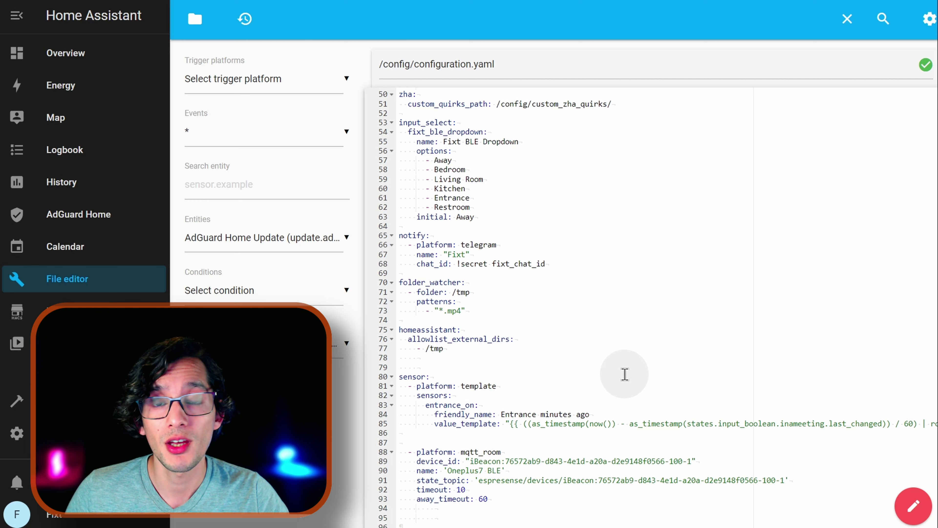
click(400, 433)
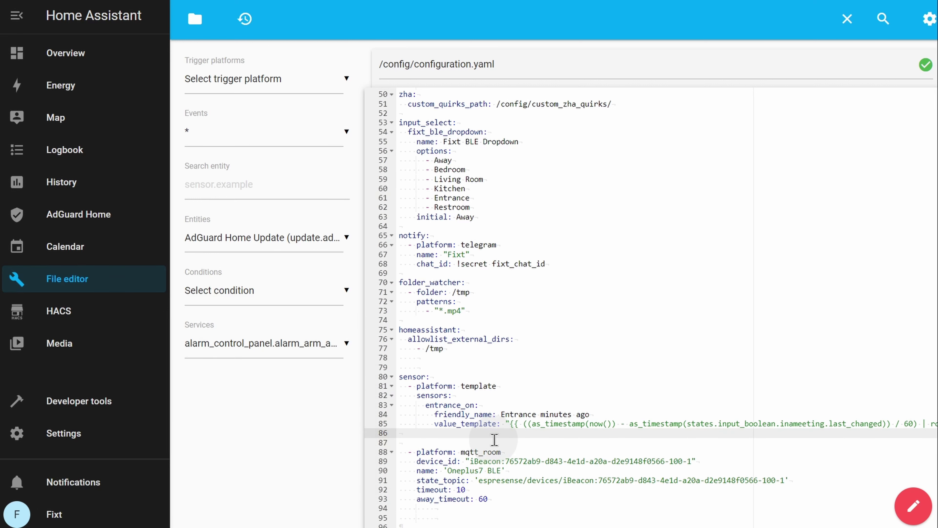
key(ctrl+v)
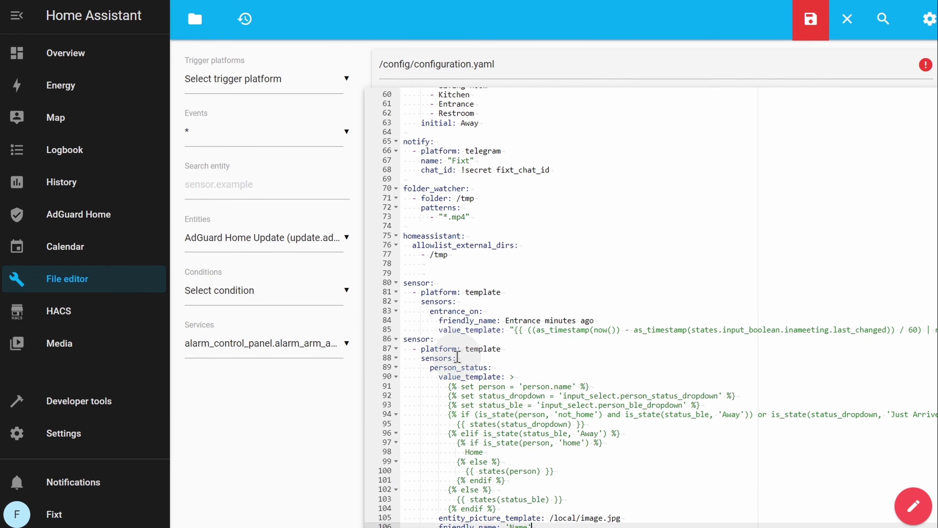
drag(457, 359, 372, 342)
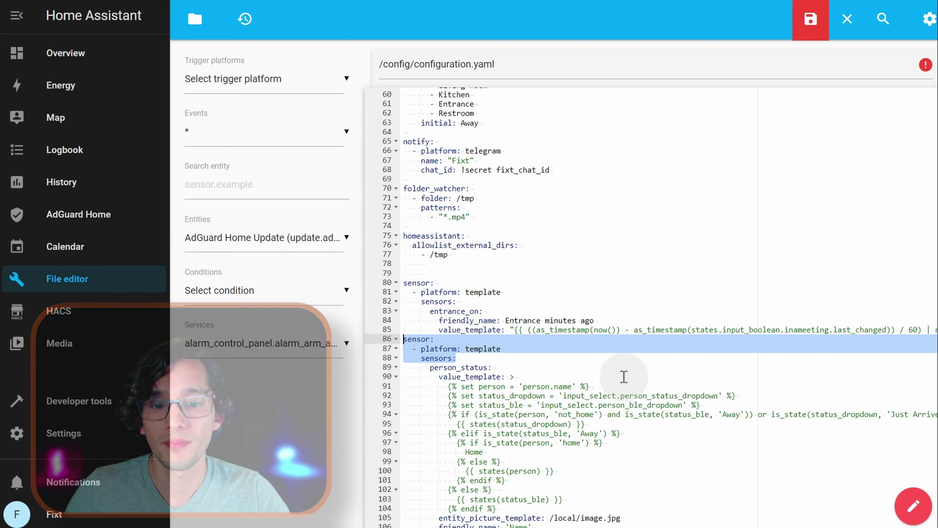
key(BackSpace)
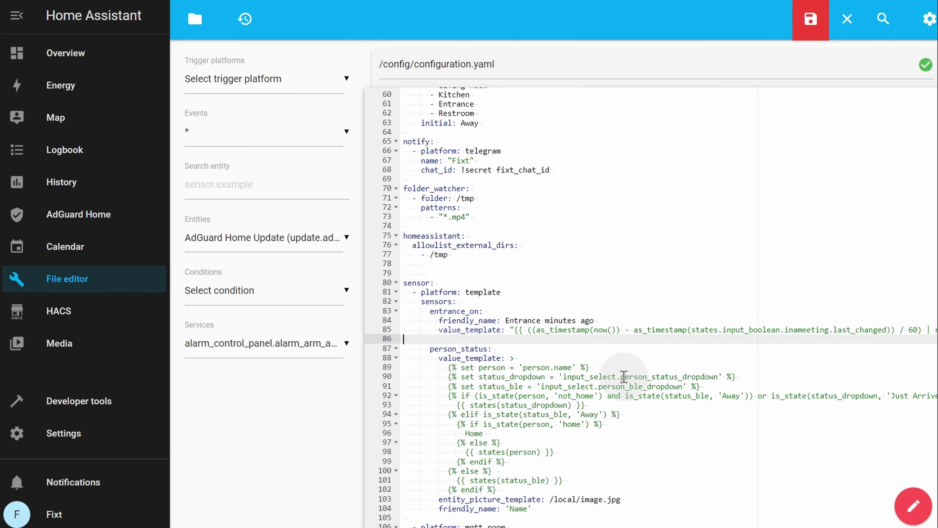
key(Delete)
scroll(703, 411, down, 2)
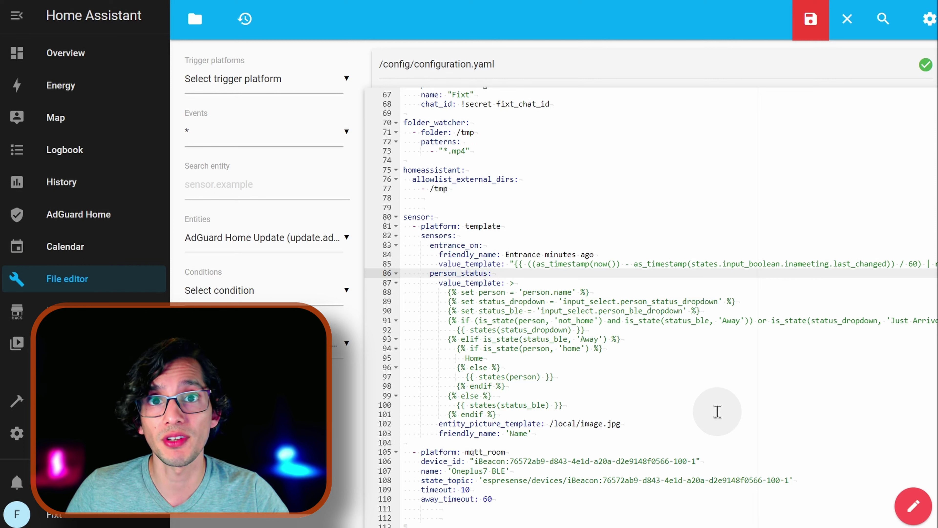
Step: Point the sensor at person.fixt and the fixt status and BLE dropdown helpers
drag(429, 273, 458, 273)
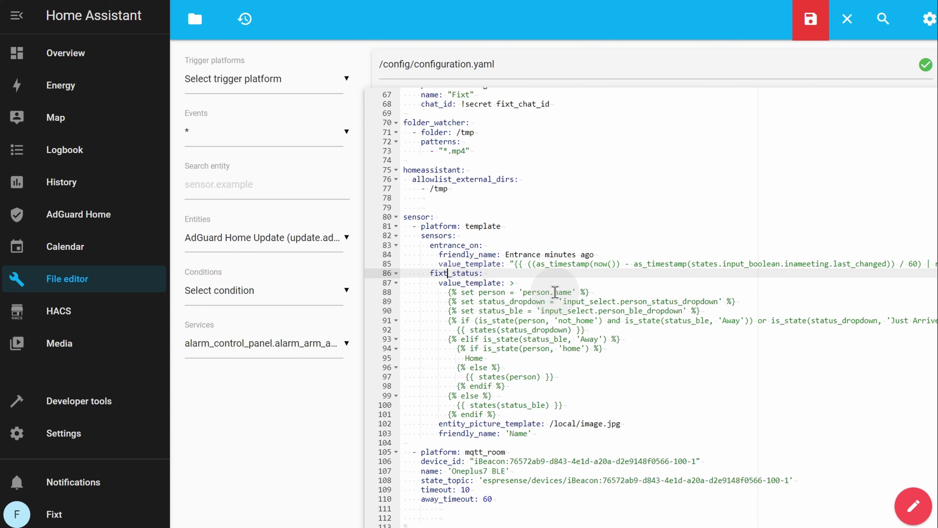
drag(555, 292, 567, 292)
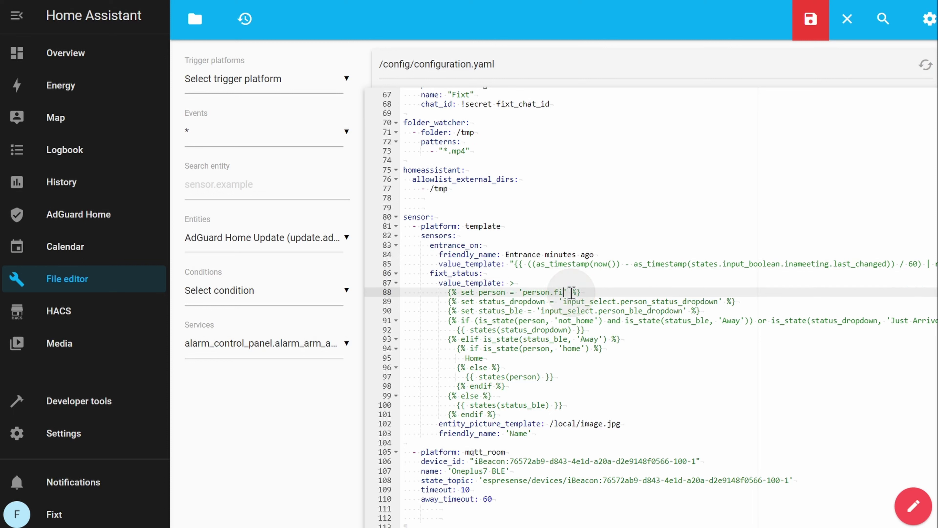
text(fixt)
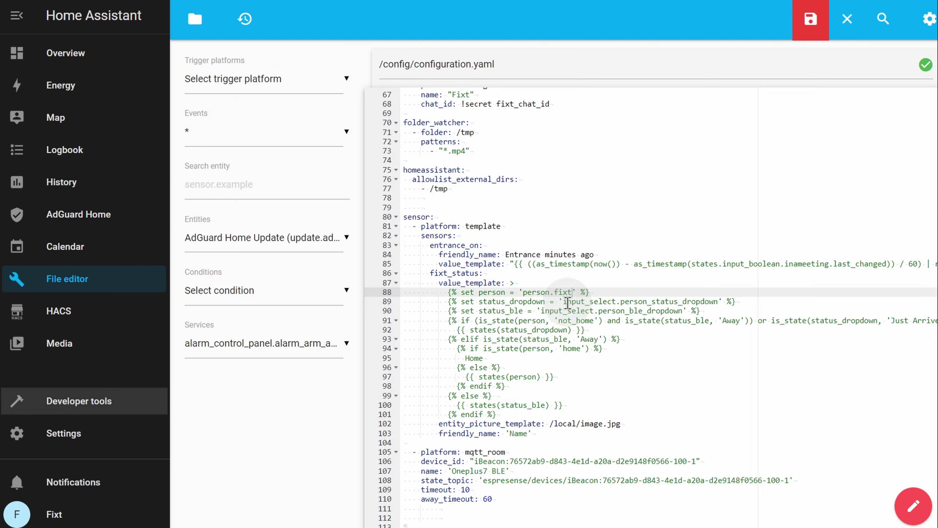
drag(563, 301, 717, 302)
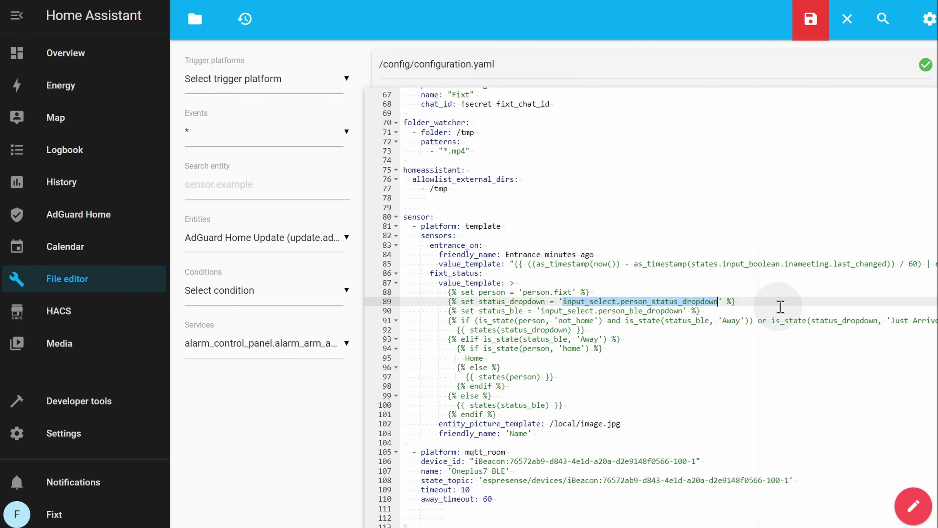
key(ctrl+v)
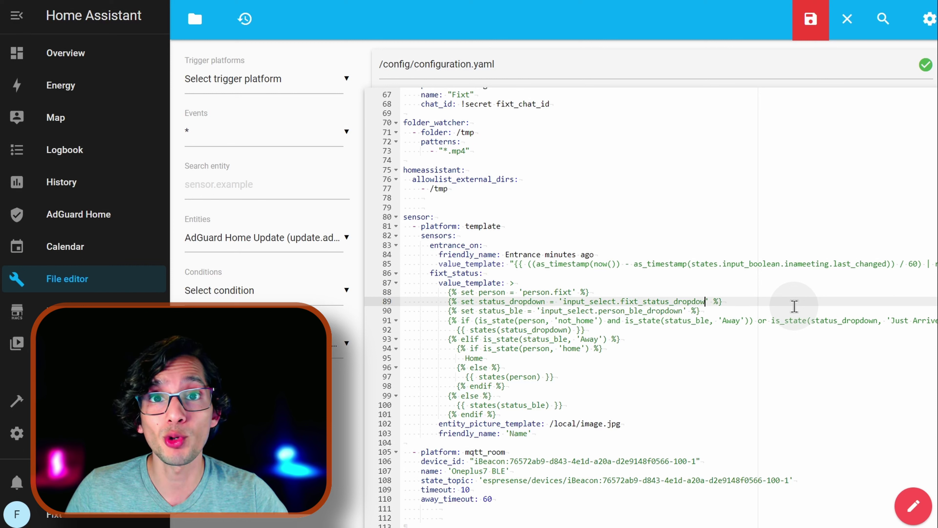
drag(542, 310, 683, 312)
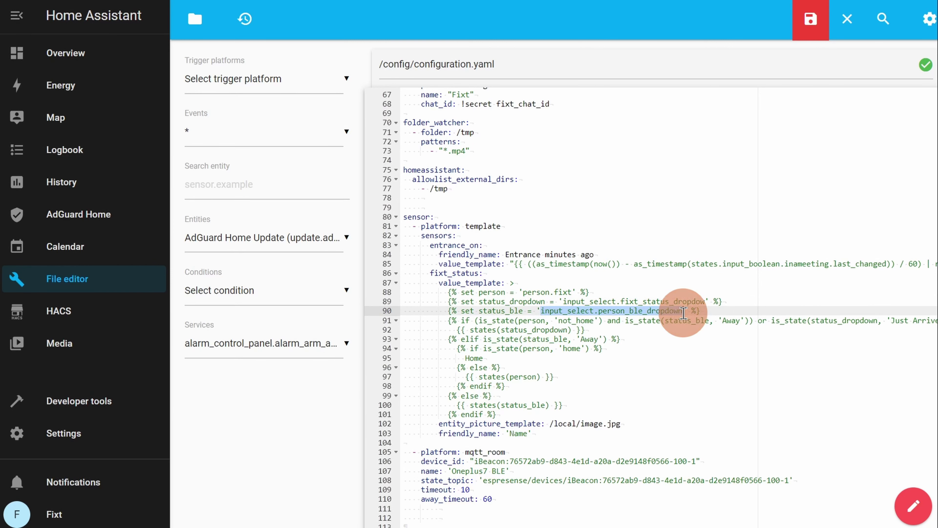
key(ctrl+v)
click(793, 402)
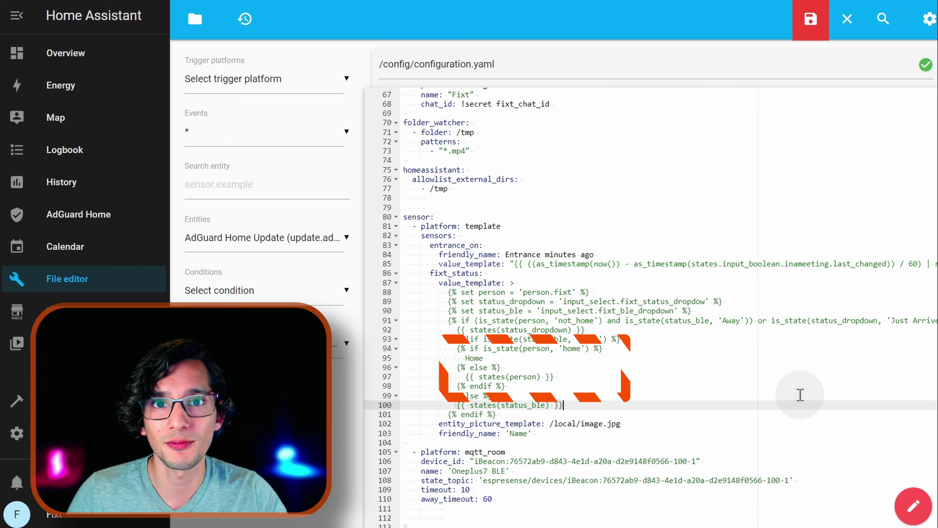
click(800, 406)
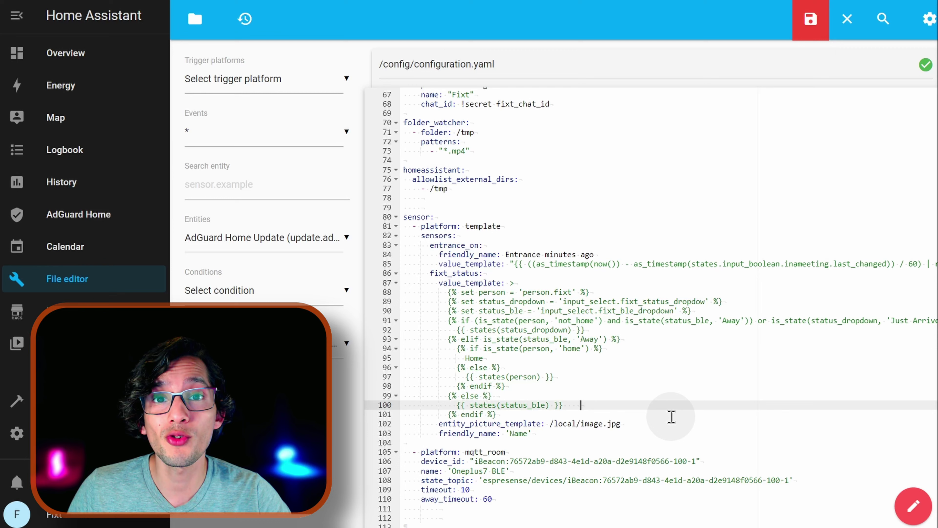
Step: Upload logo.jpg into the www folder of the config directory
click(194, 19)
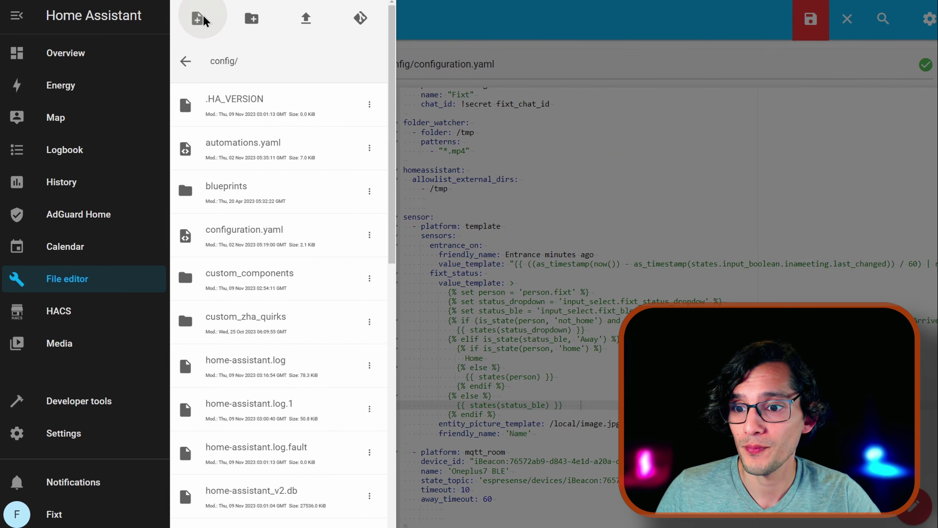
scroll(308, 260, down, 10)
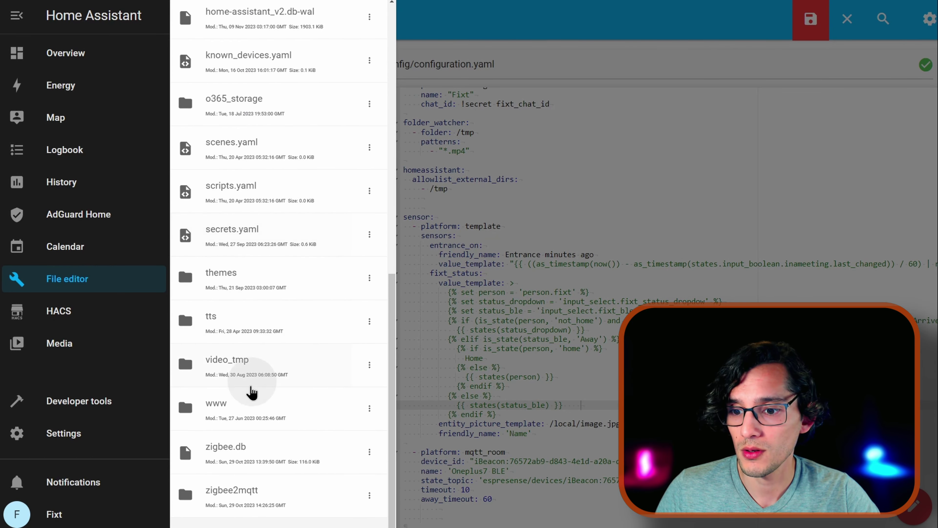
click(239, 413)
click(311, 19)
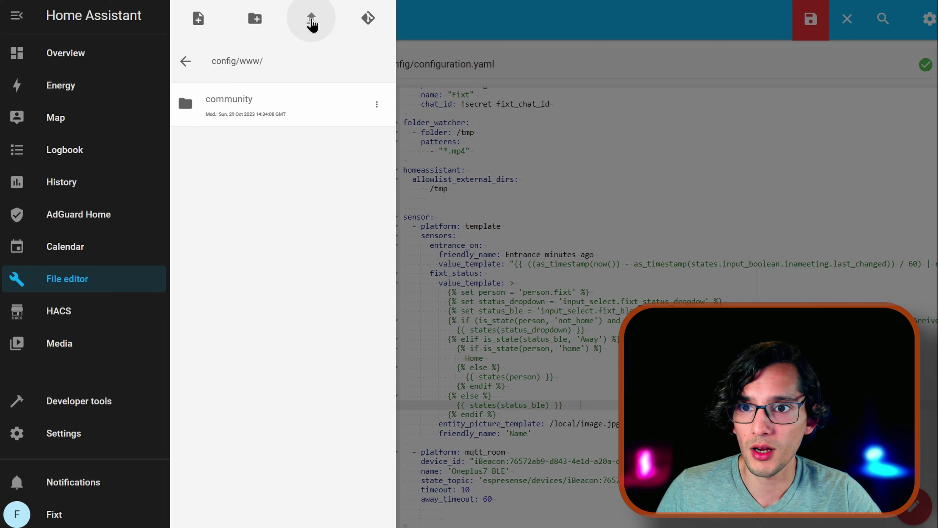
click(396, 141)
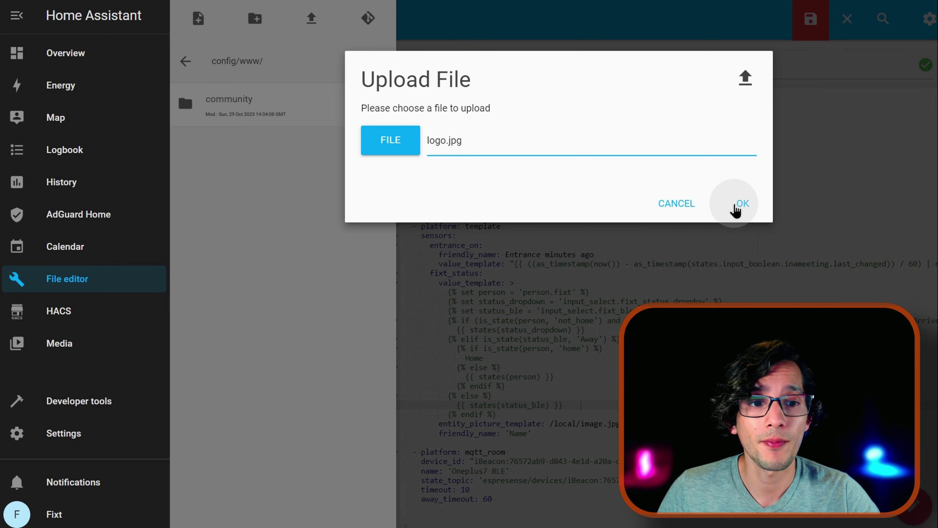
click(737, 206)
click(597, 411)
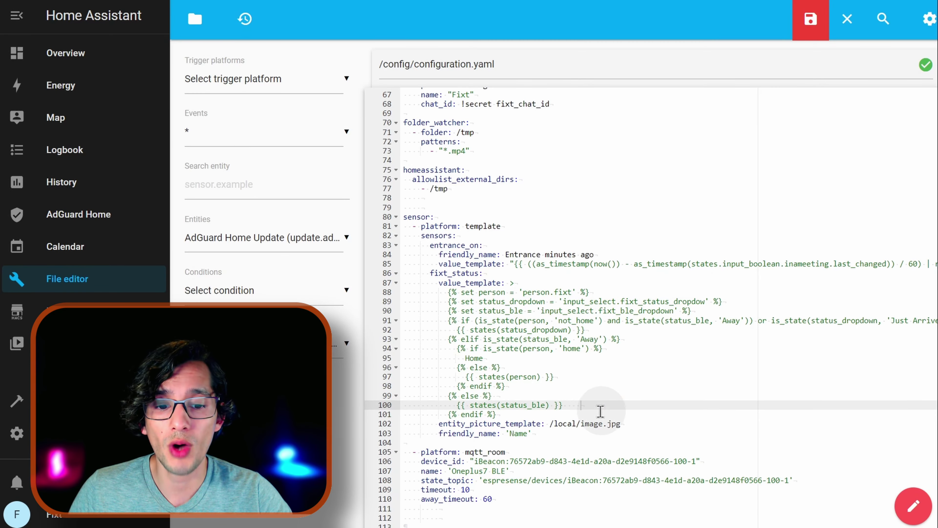
Step: Set the entity picture to /local/logo.jpg and friendly name to Fixt, then save
double_click(591, 424)
text(logo)
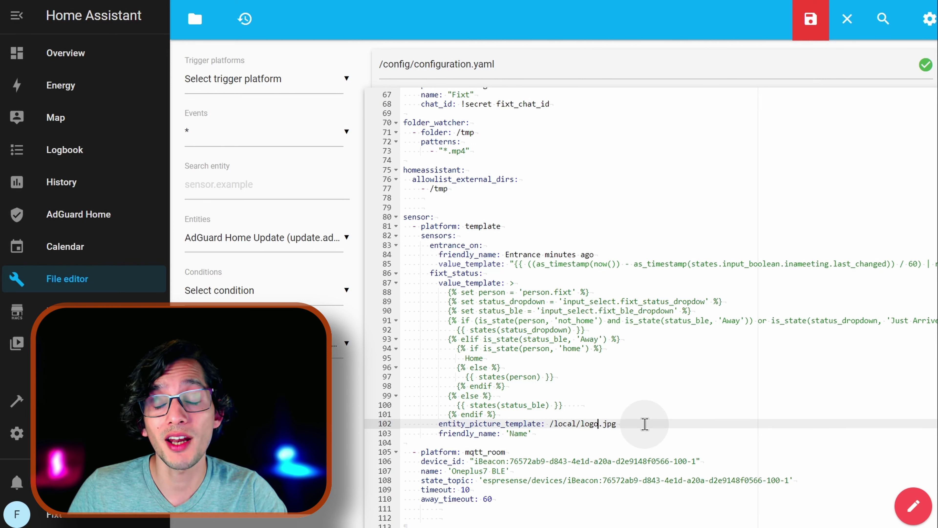
double_click(519, 433)
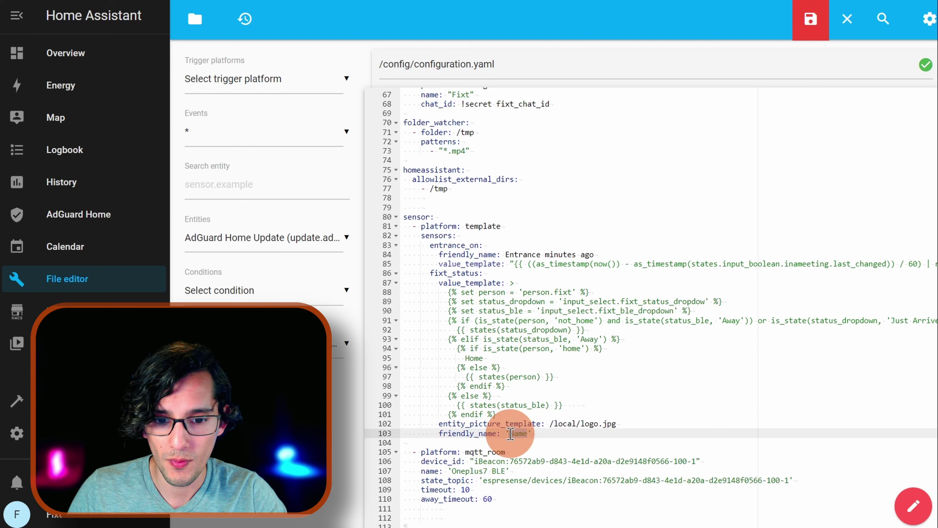
text(Fixt)
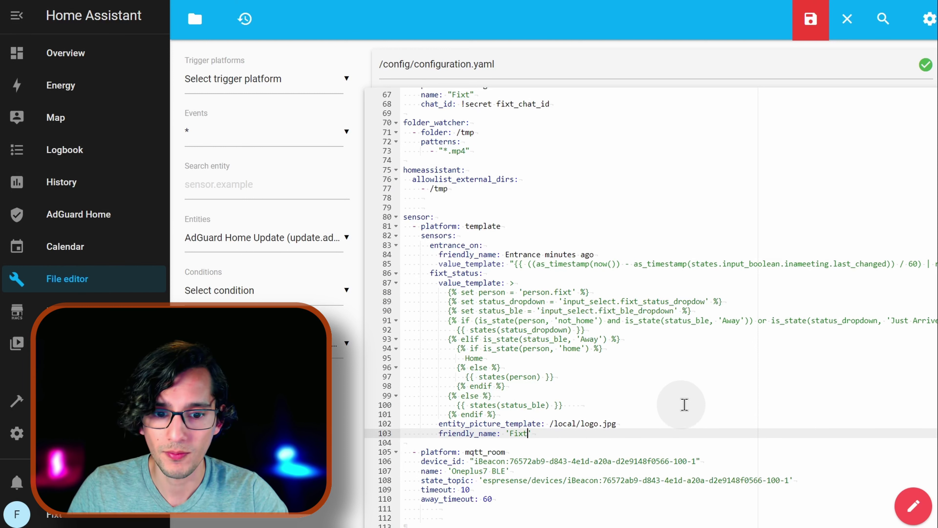
click(800, 19)
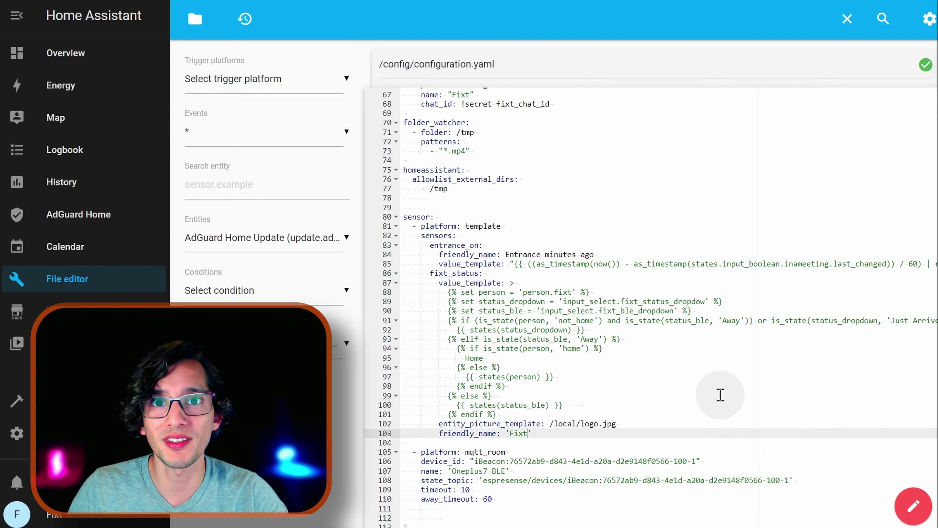
Step: Fully restart Home Assistant from the developer tools
click(55, 401)
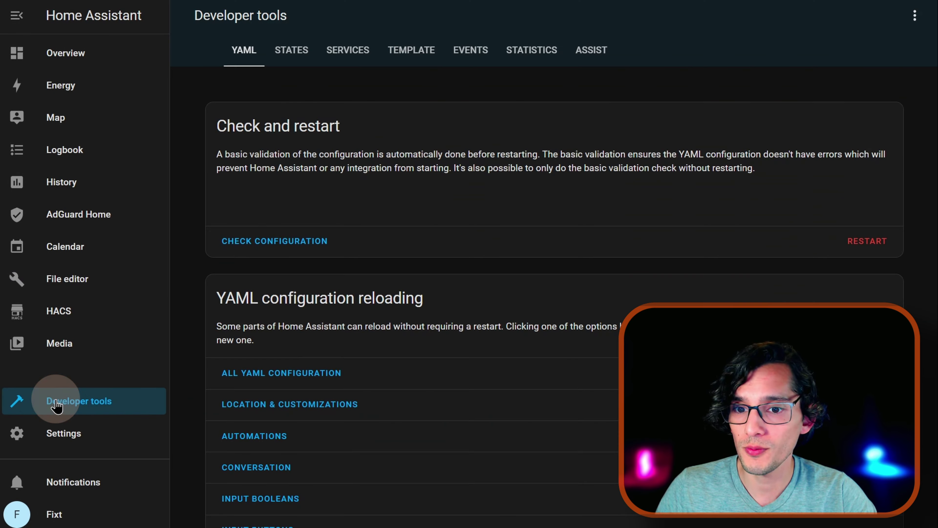
click(867, 242)
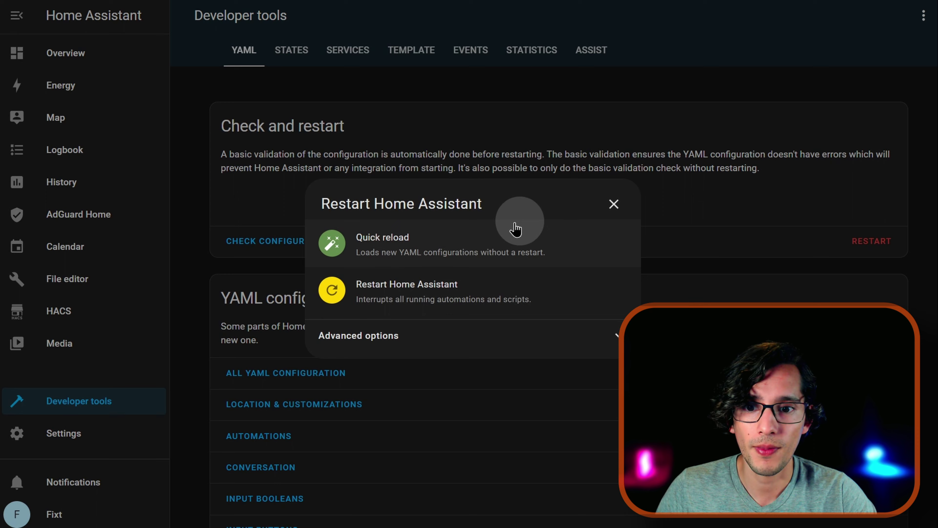
click(440, 294)
click(561, 317)
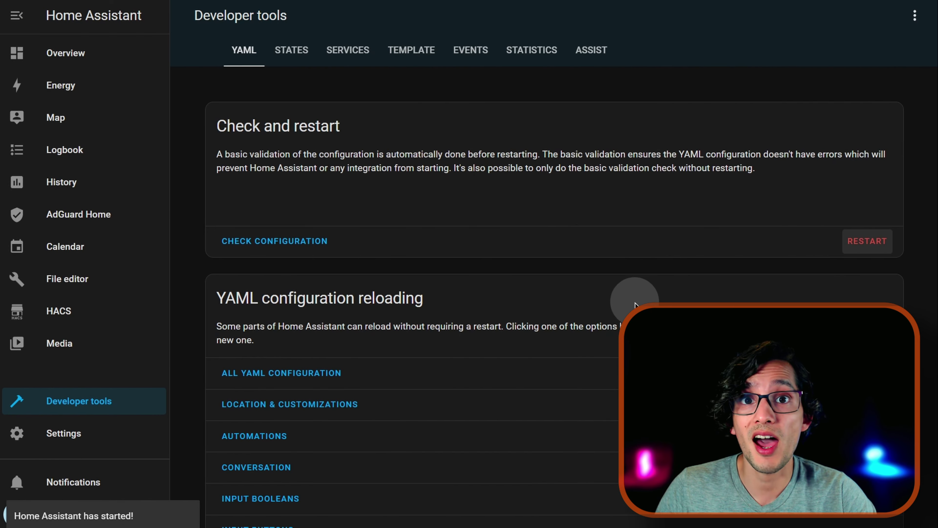
Step: Filter the States list for 'sensor.fixt_s' and view sensor.fixt_status details
click(294, 49)
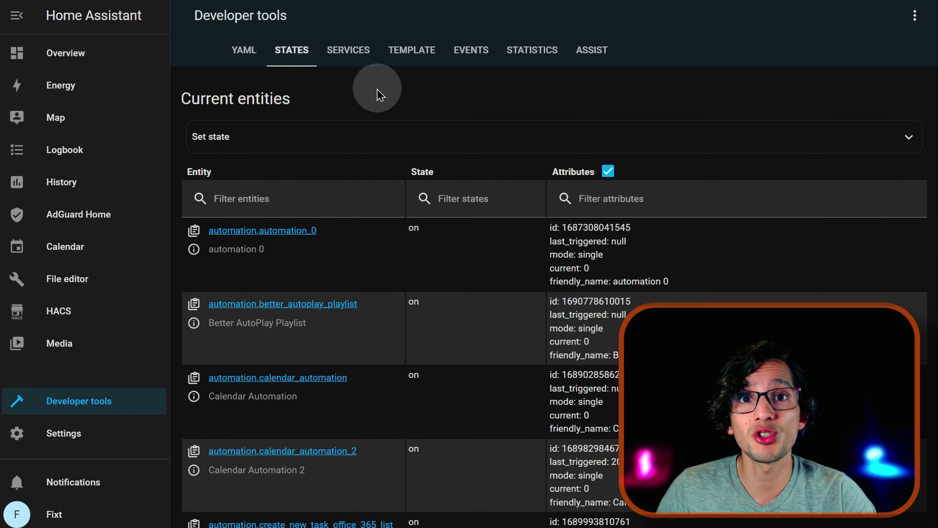
click(320, 200)
text(sen)
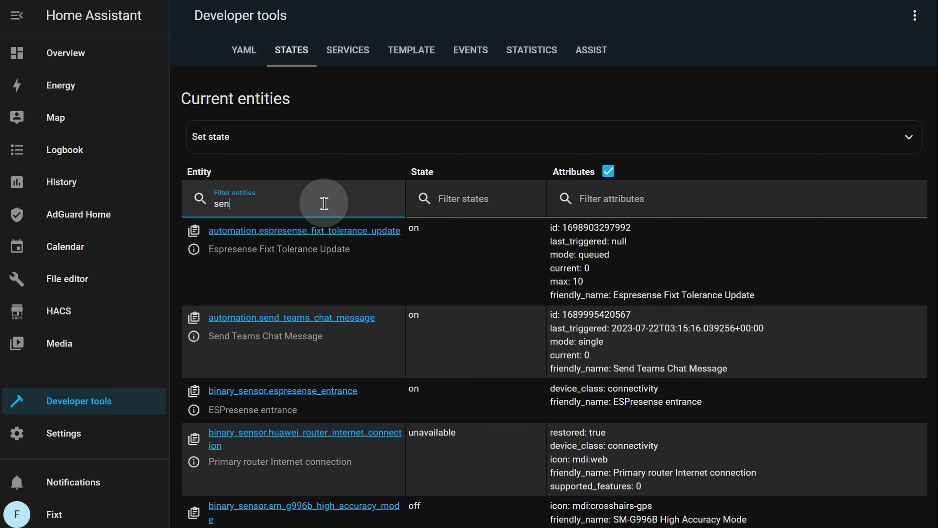
text(sor.fixt_s)
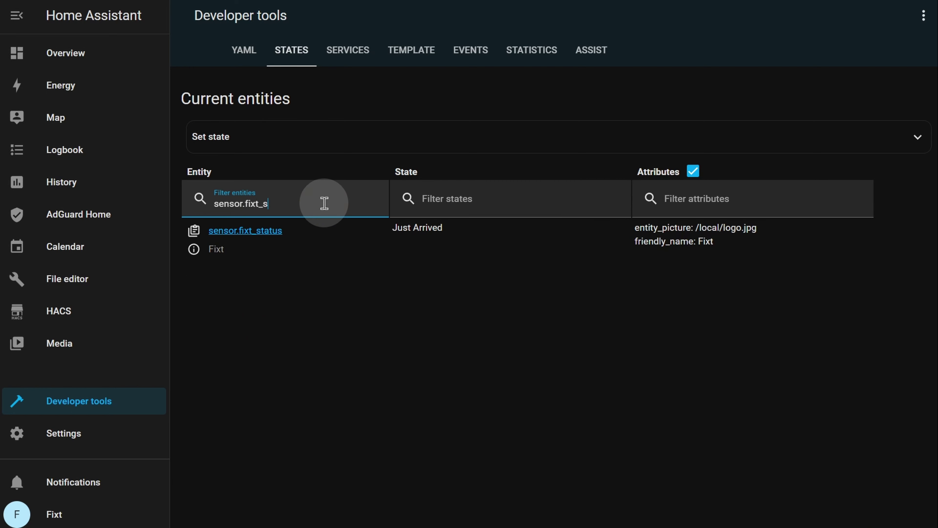
click(194, 249)
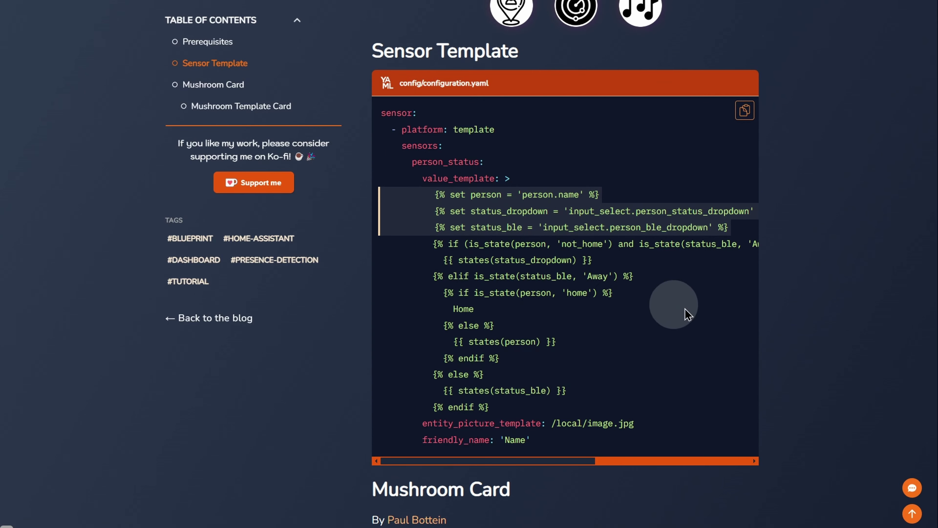
Step: Follow the blog's Mushroom link to open the Mushroom repository in HACS
scroll(687, 314, down, 2)
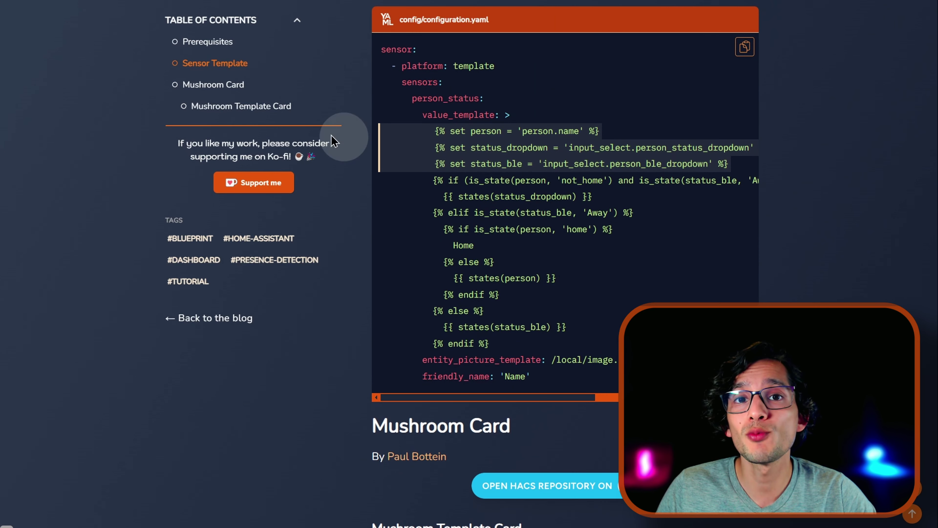
click(232, 88)
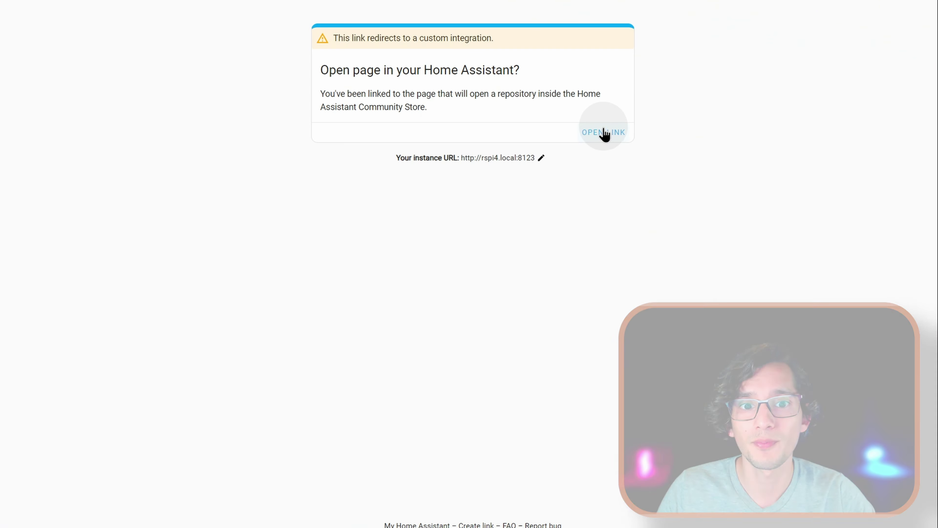
click(604, 130)
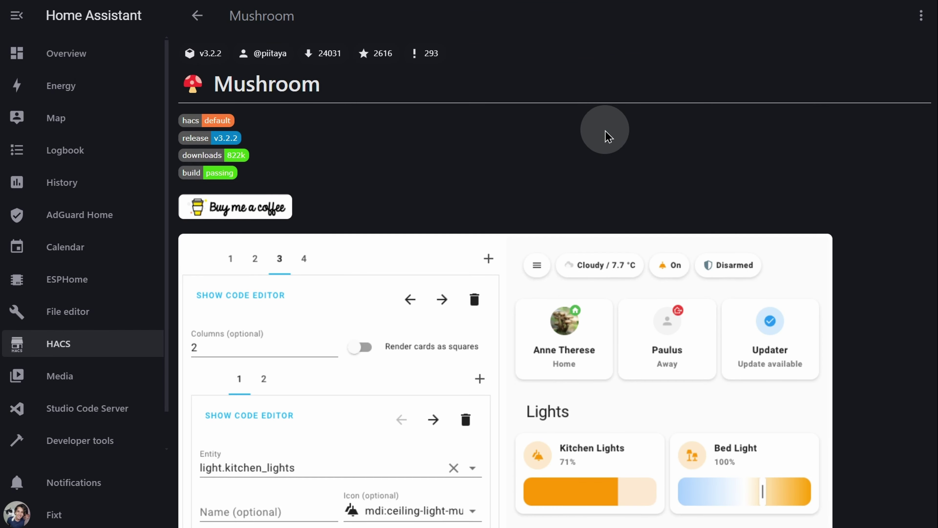
Step: Edit the Overview dashboard and add a new Grid card
click(83, 55)
click(923, 15)
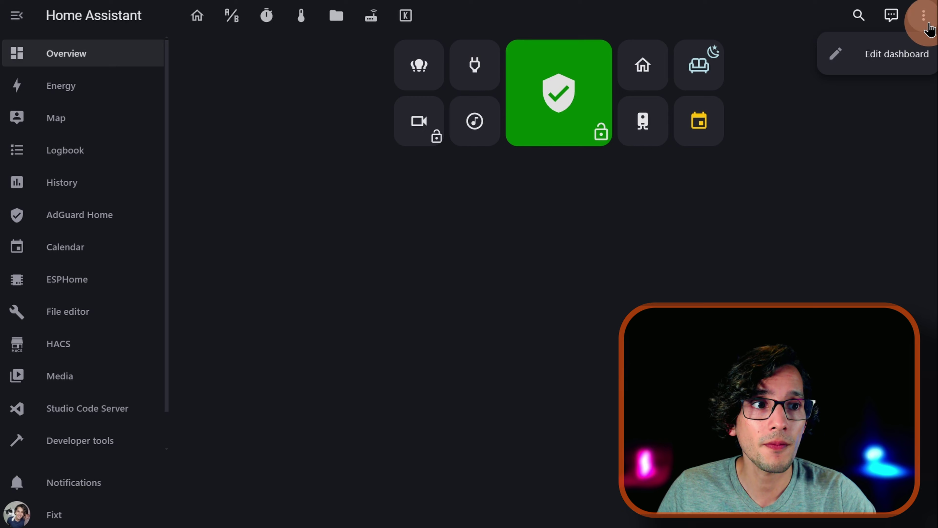
click(897, 56)
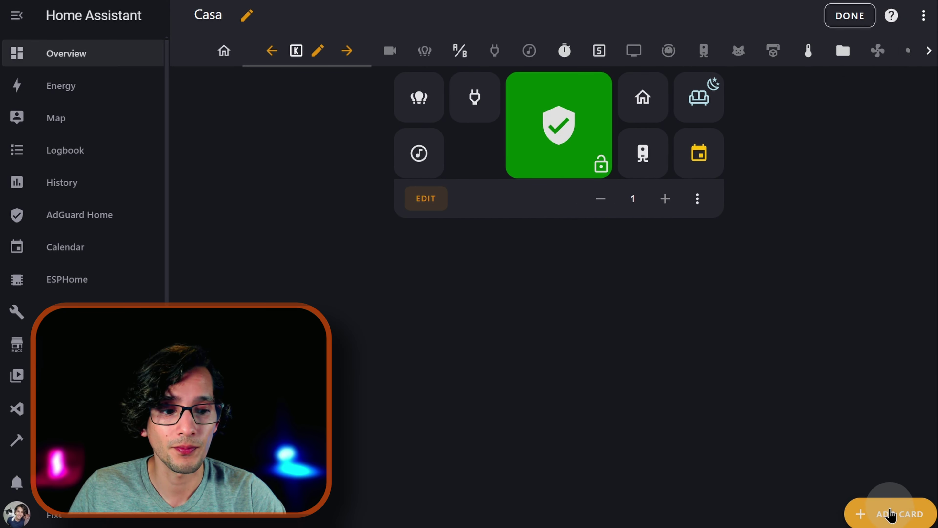
click(877, 514)
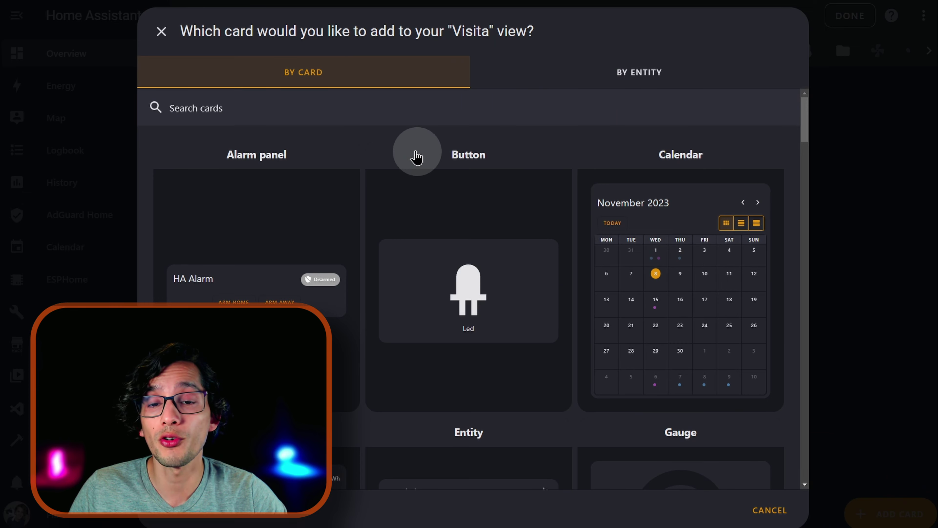
click(383, 117)
text(gri)
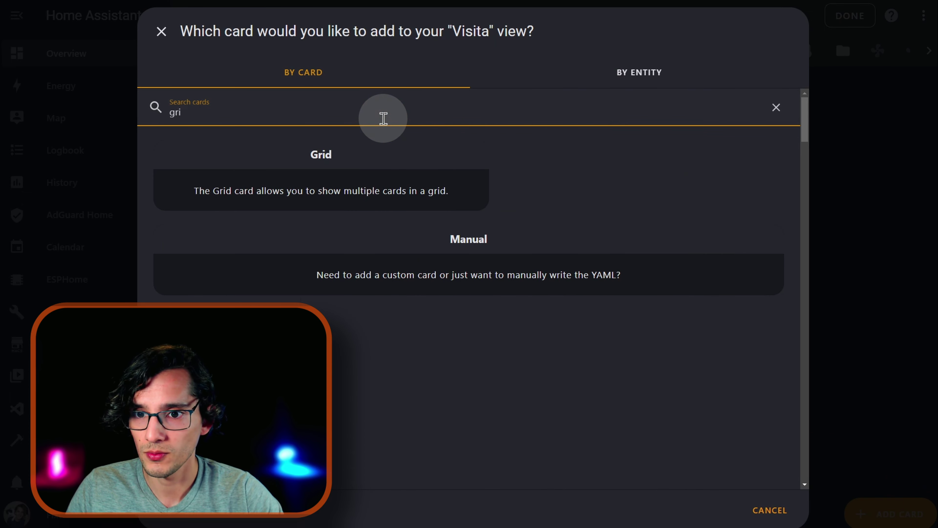
click(374, 178)
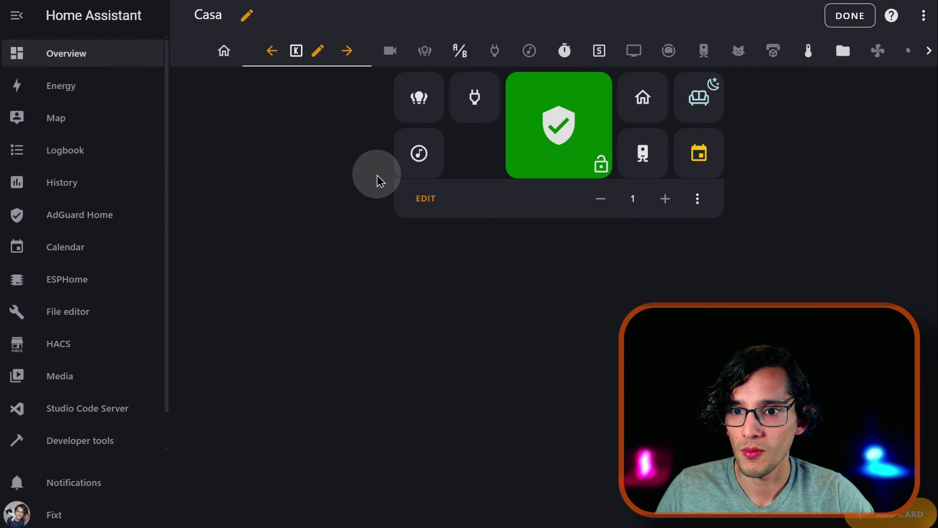
click(526, 272)
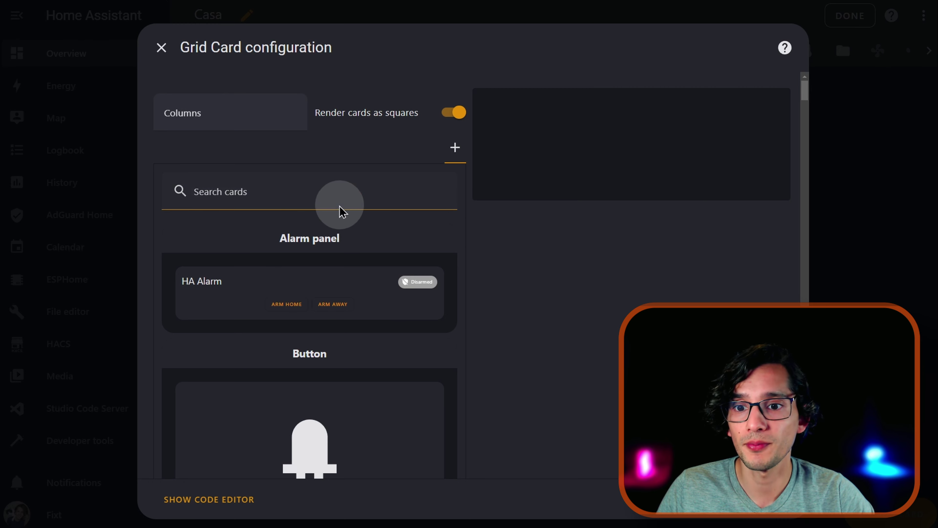
Step: Put a Mushroom Template Card in the grid with entity Fixt (sensor.fixt_status)
click(335, 197)
text(mushro)
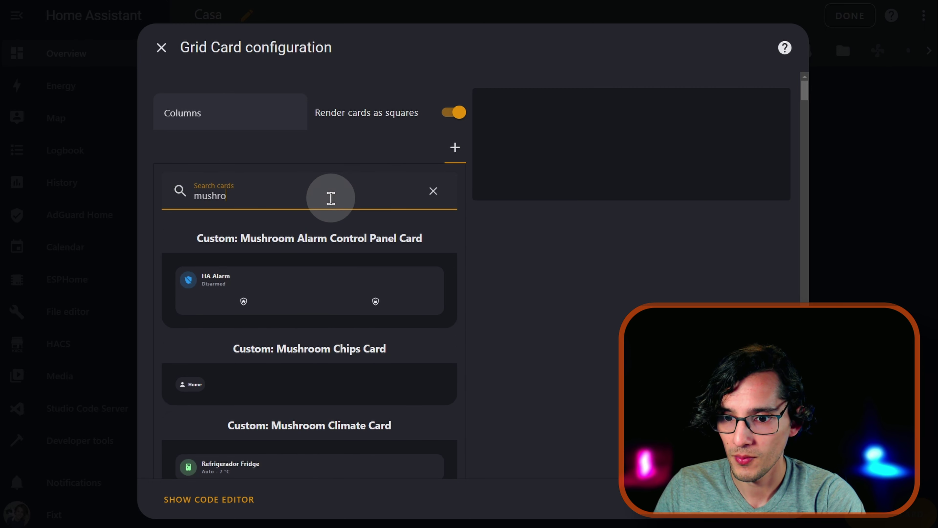
text(om templ)
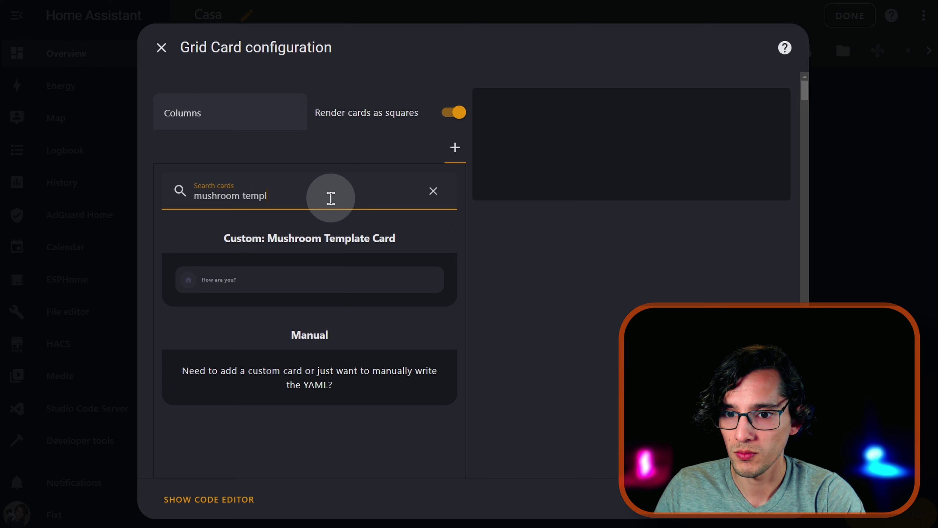
click(330, 258)
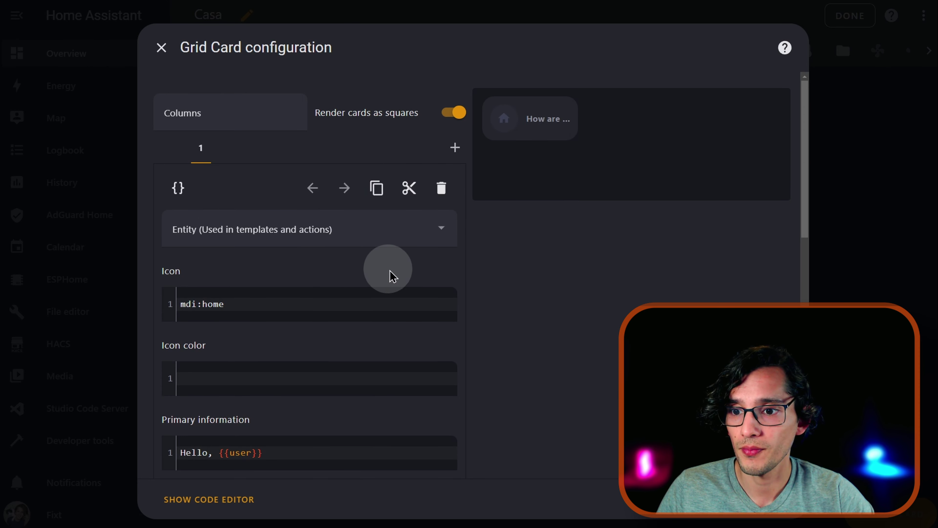
click(442, 232)
text(senso)
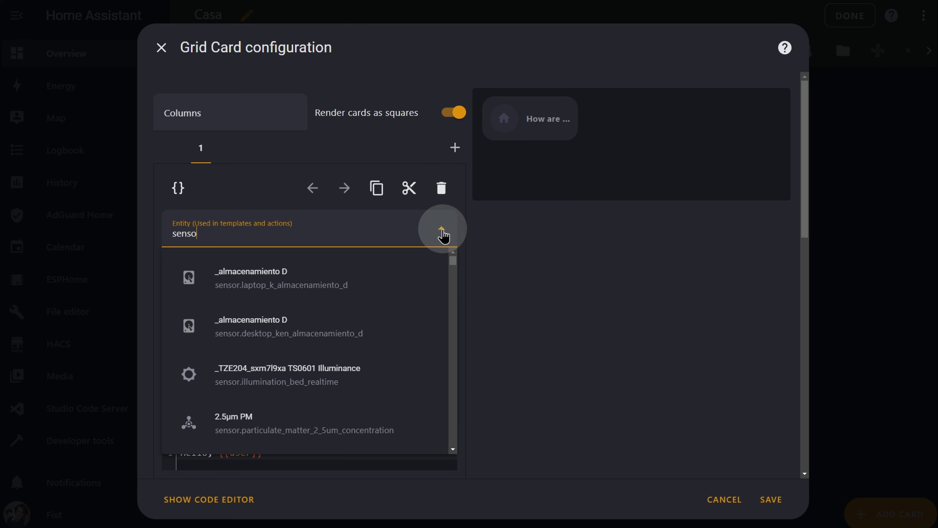
text(r.fixt)
click(373, 264)
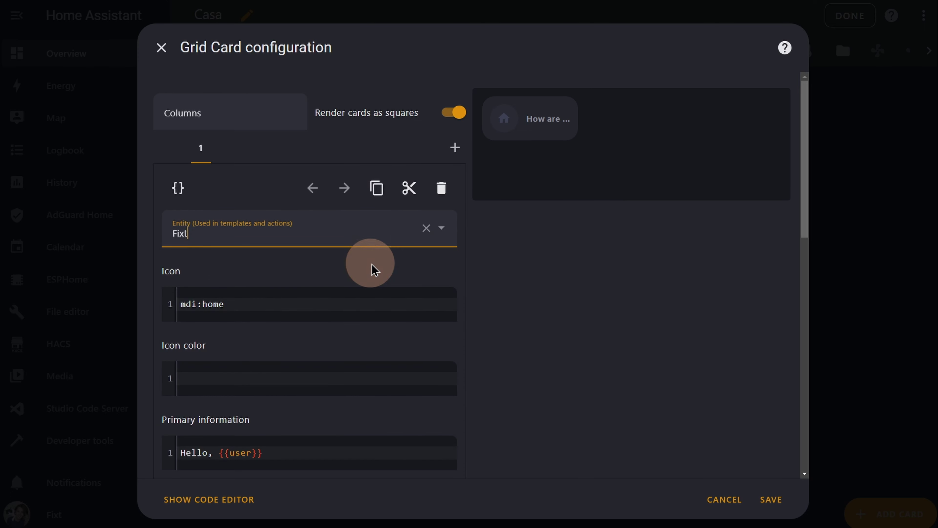
Step: Clear the mdi:home icon and set primary info to {{states.sensor.fixt_status.name}}
drag(227, 304, 173, 309)
key(BackSpace)
scroll(528, 335, down, 4)
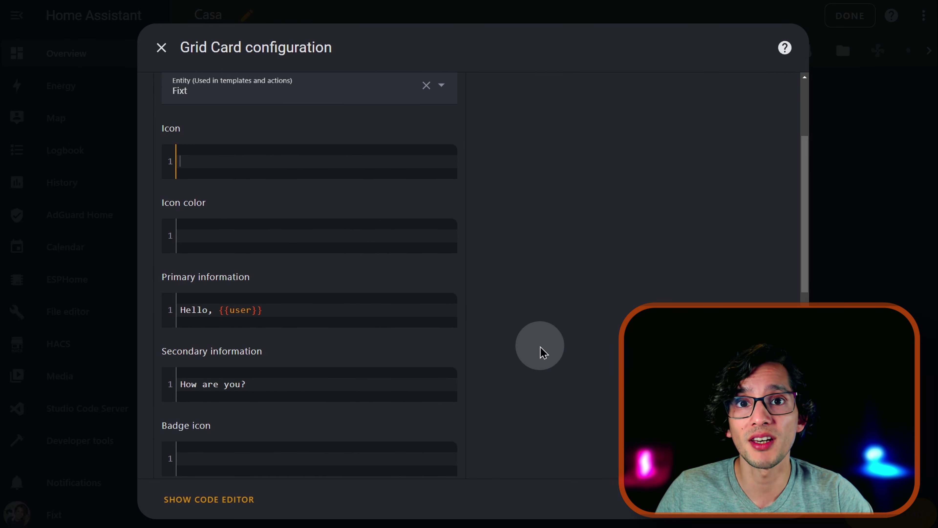
key(ctrl+Tab)
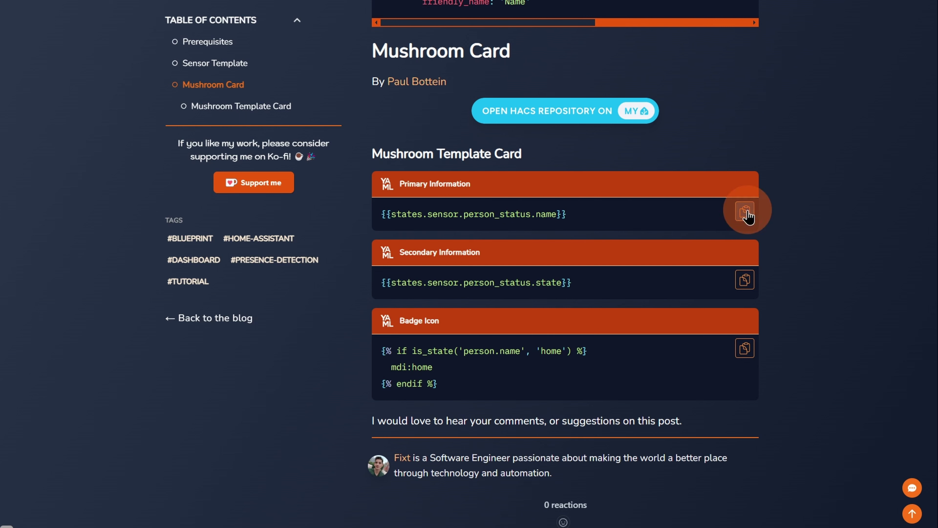
key(ctrl+Tab)
drag(280, 310, 146, 316)
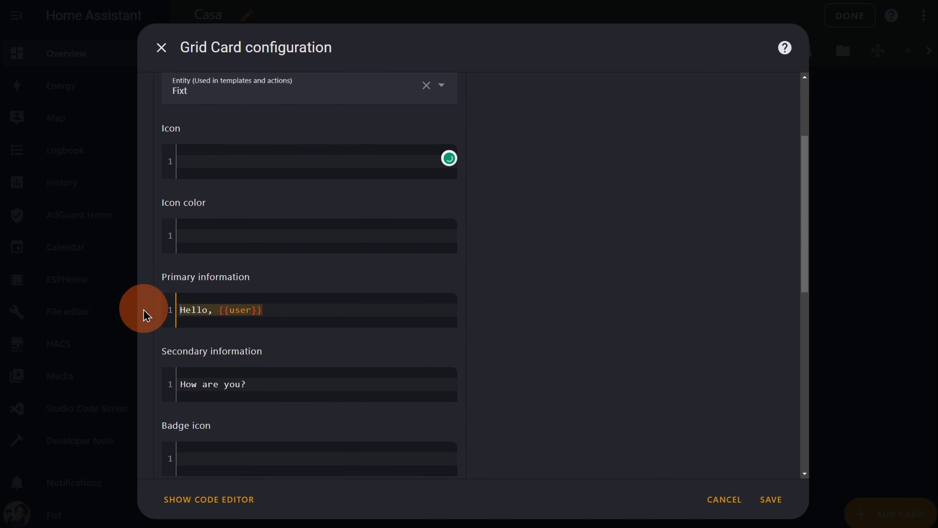
key(ctrl+v)
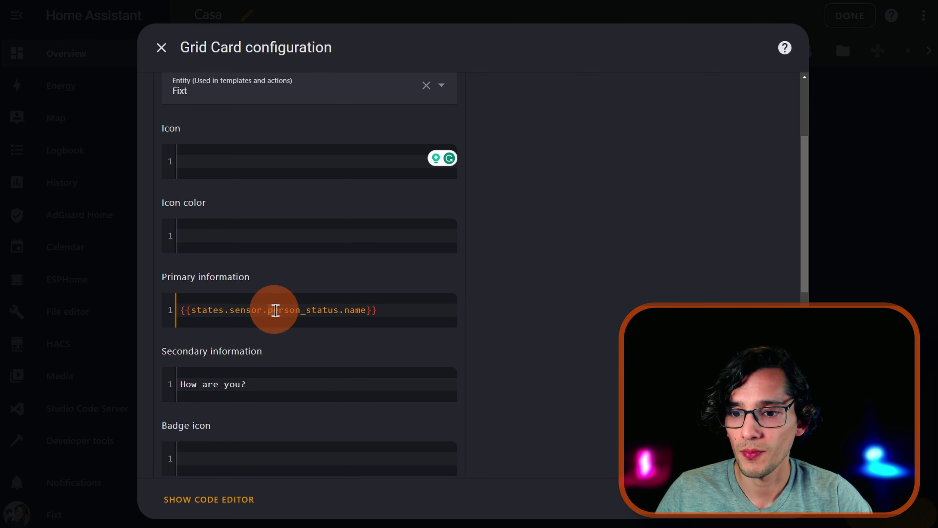
drag(275, 310, 300, 310)
text(fixt)
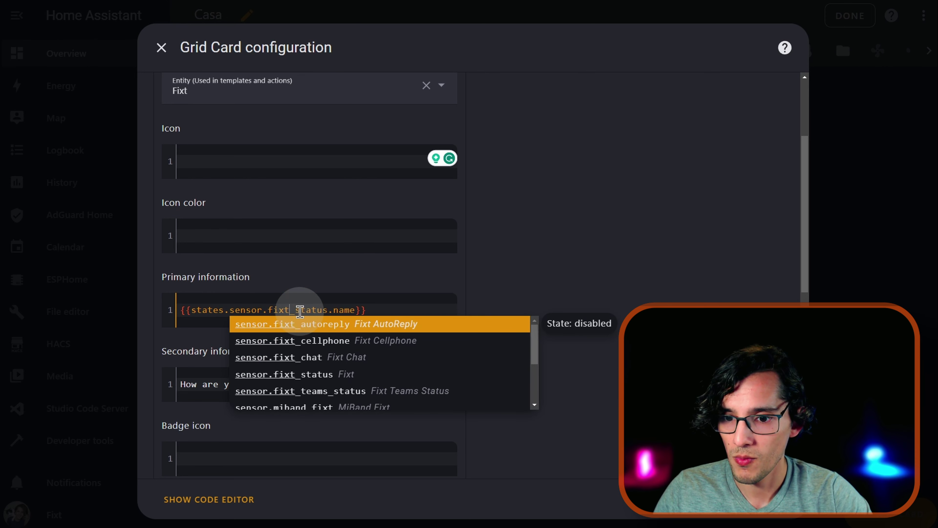
click(370, 310)
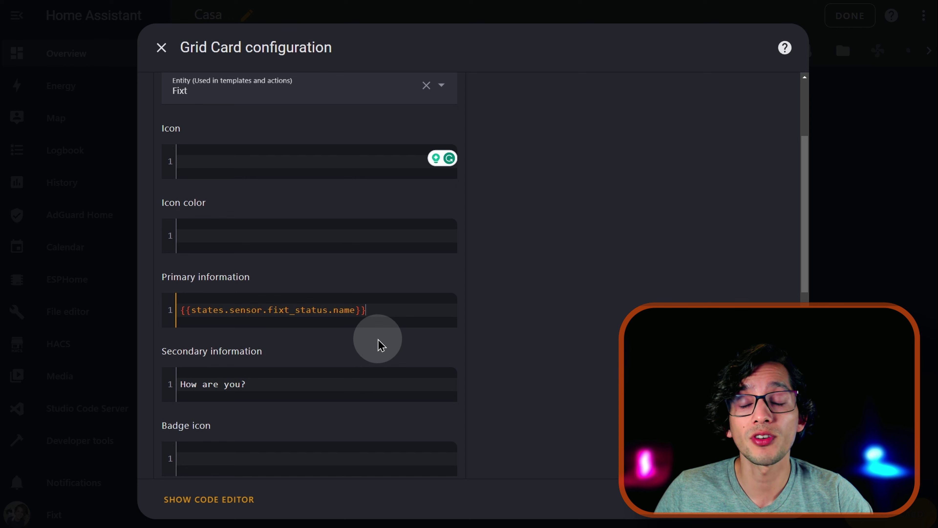
Step: Set secondary info to the blog's template as {{states.sensor.fixt_status.state}}
key(alt+Tab)
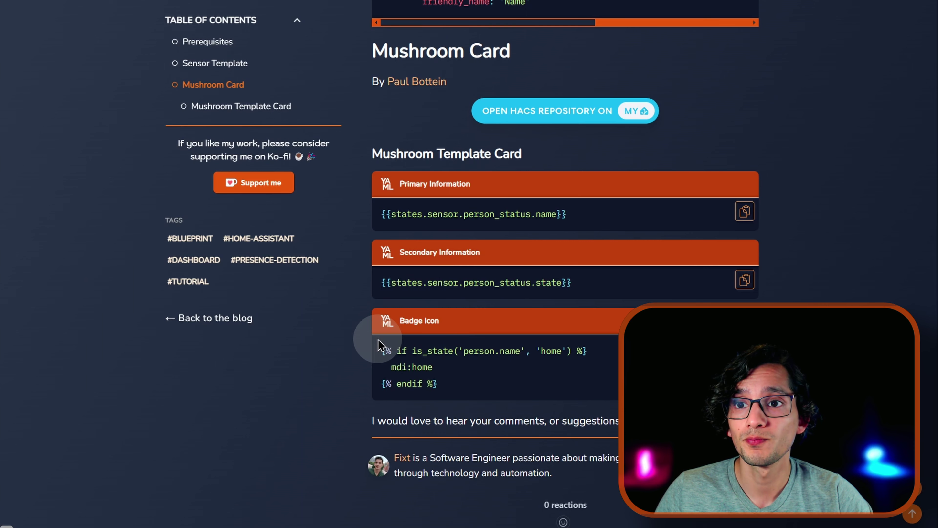
click(745, 280)
key(alt+Tab)
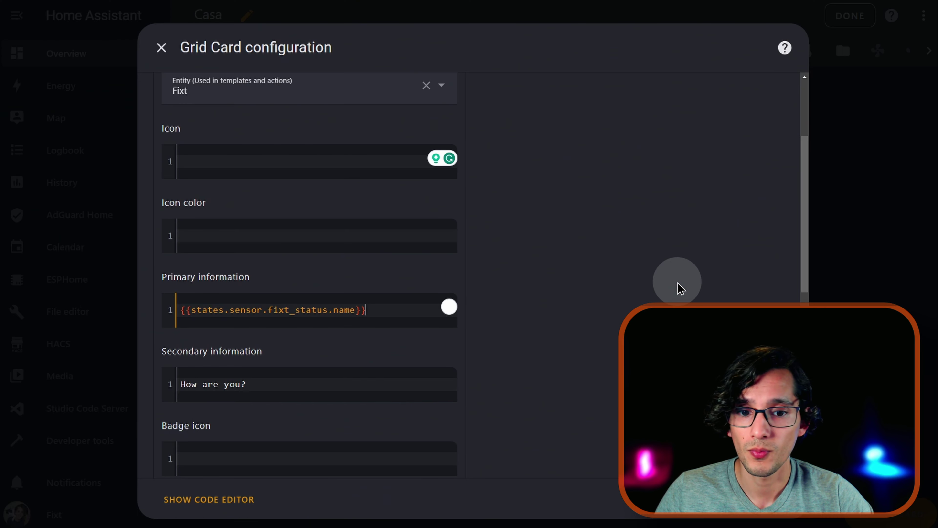
drag(248, 384, 178, 386)
key(ctrl+v)
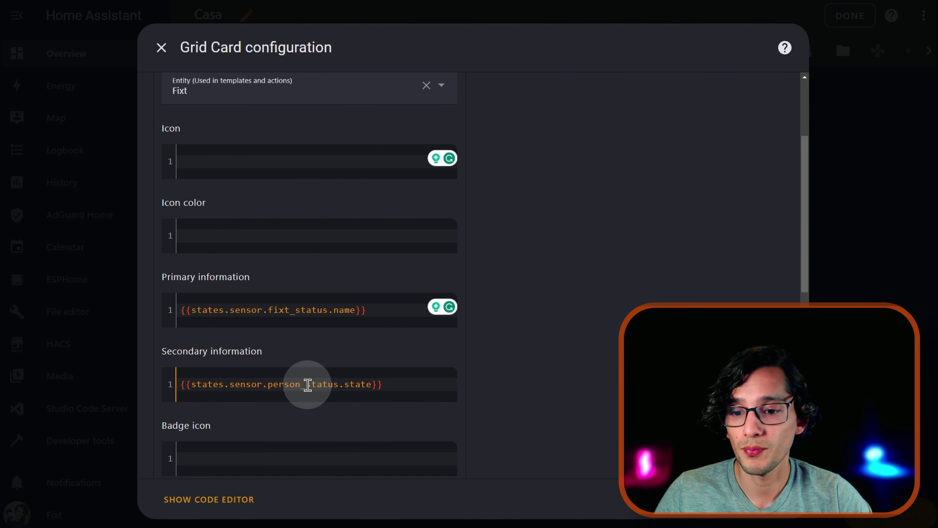
drag(297, 383, 274, 383)
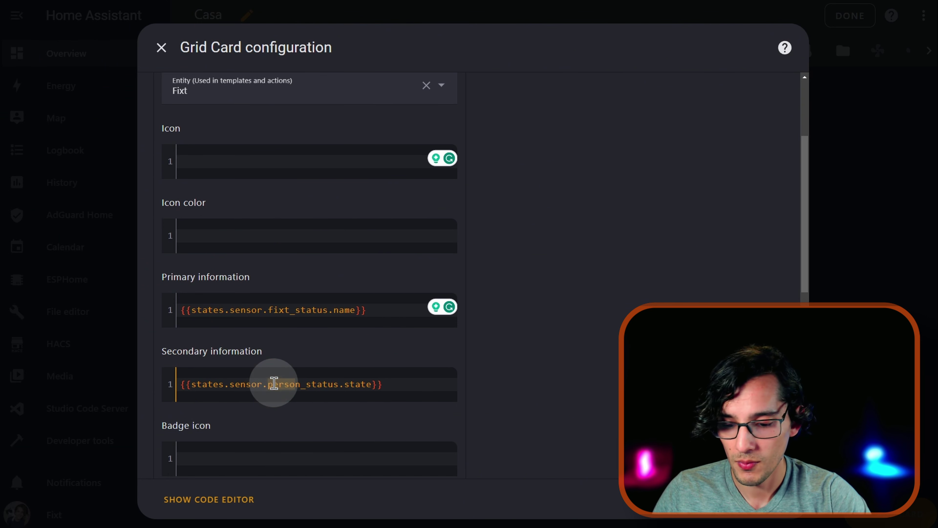
text(fixt)
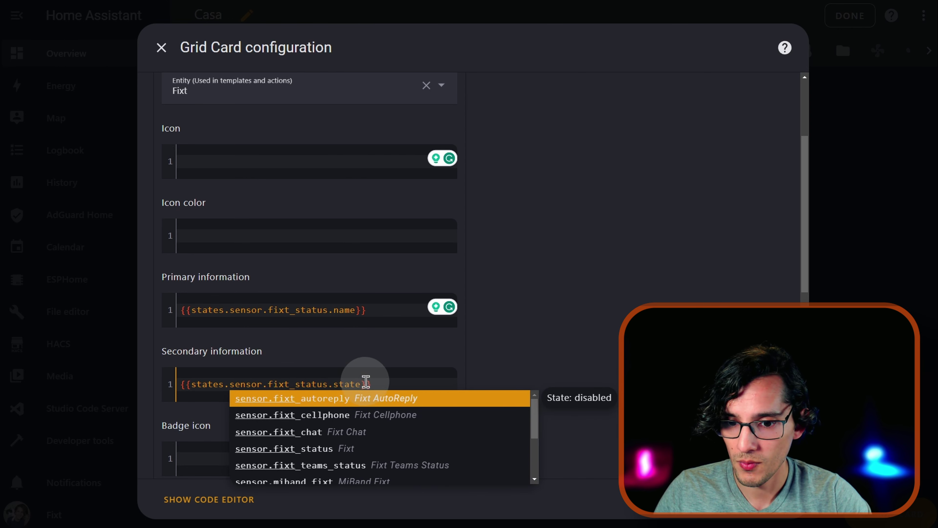
click(377, 383)
Step: Add the is_state home-badge template for fixt as the badge icon
scroll(504, 371, down, 3)
scroll(504, 371, down, 4)
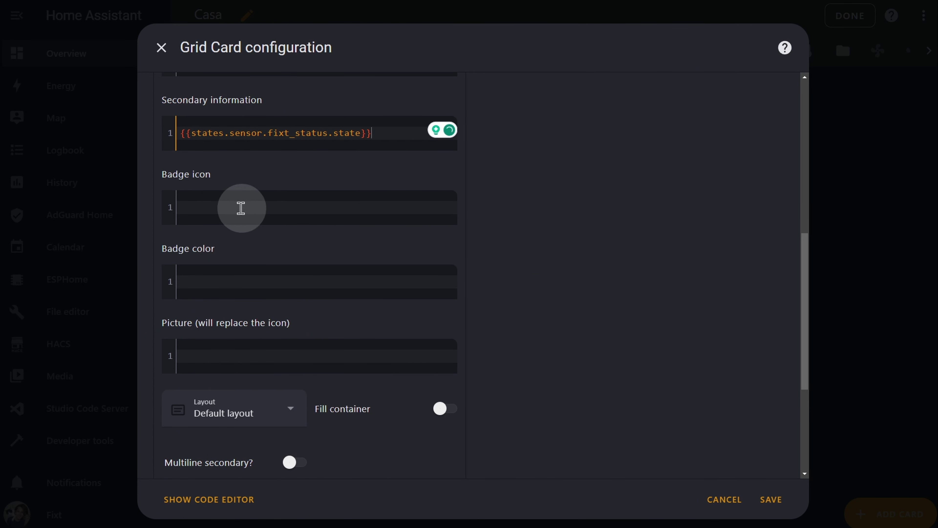
key(ctrl+v)
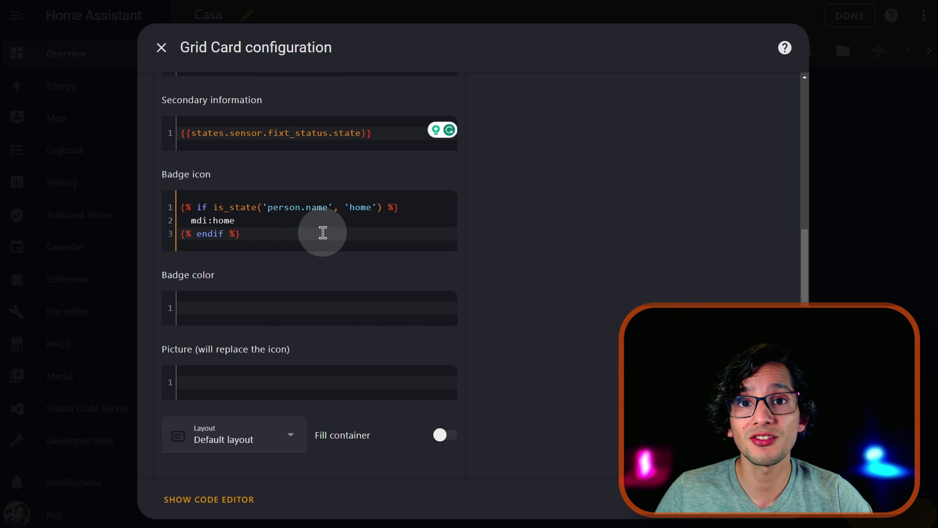
drag(305, 206, 329, 205)
text(fixt)
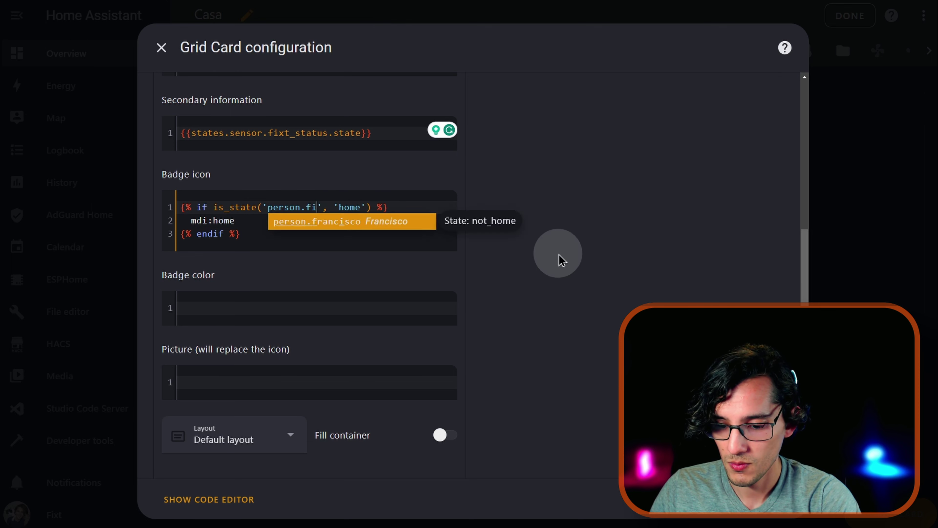
scroll(587, 301, up, 2)
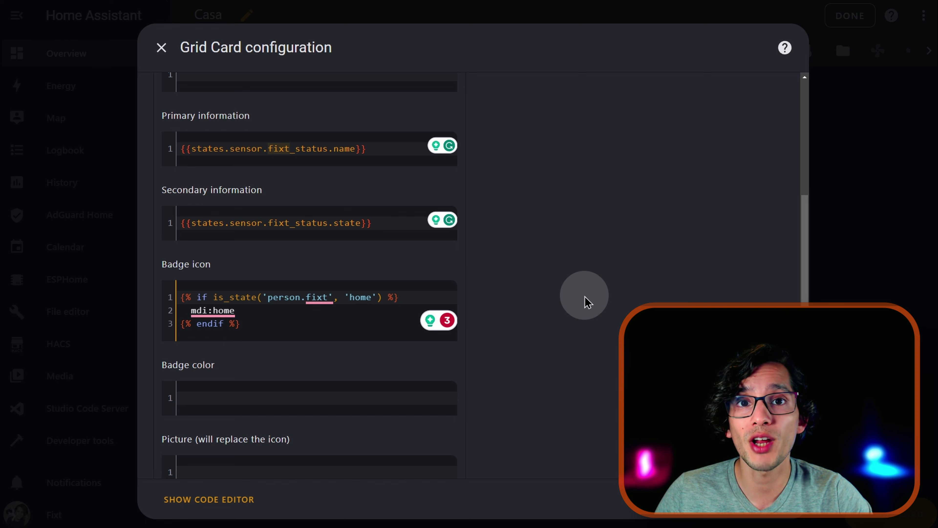
scroll(587, 302, down, 3)
Step: Set picture /local/logo.jpg, enable multiline secondary, and make tap action More info
click(273, 370)
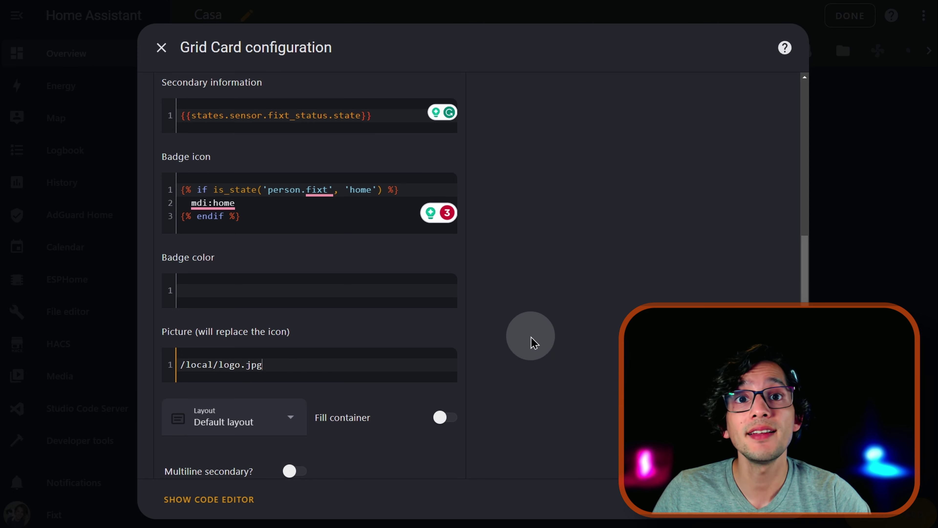
scroll(532, 342, down, 3)
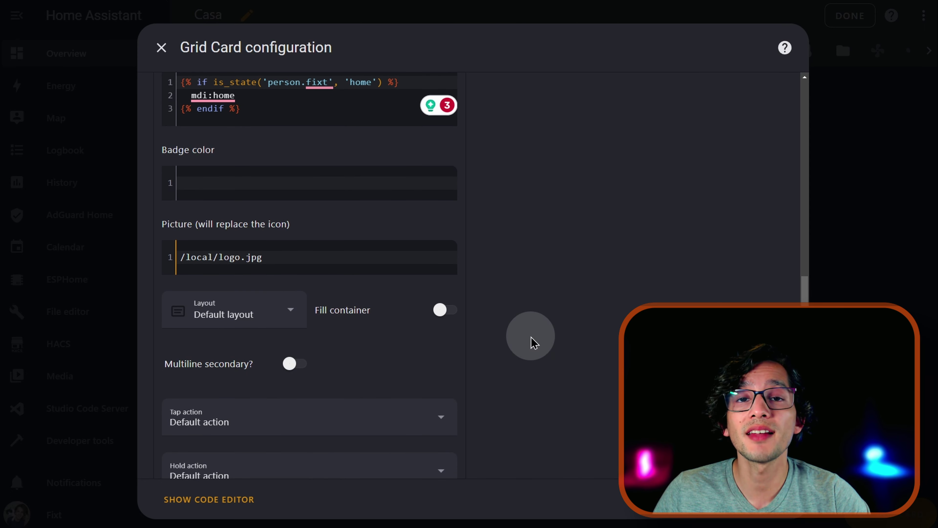
click(294, 365)
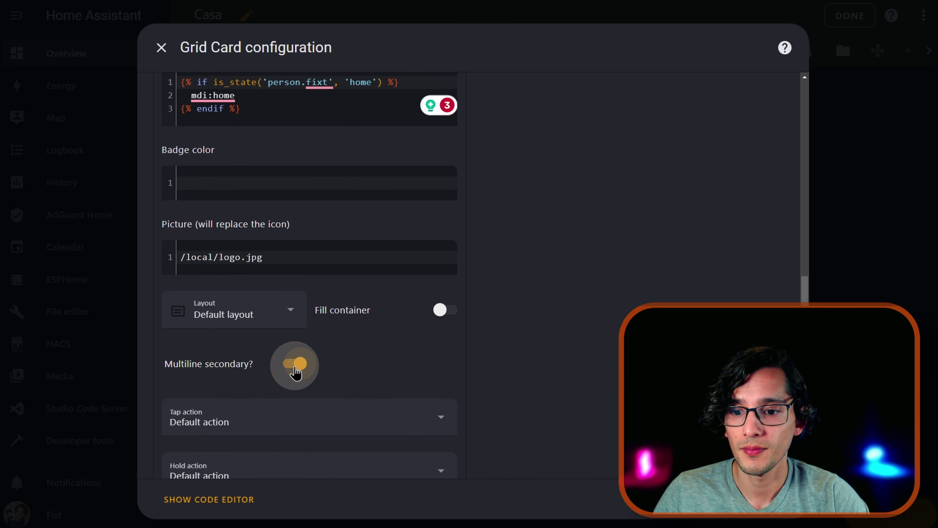
click(406, 417)
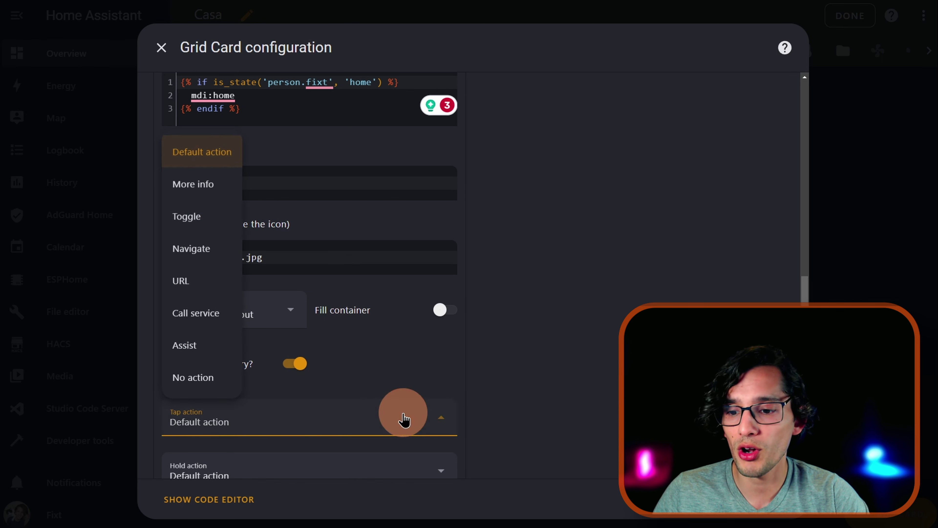
click(193, 184)
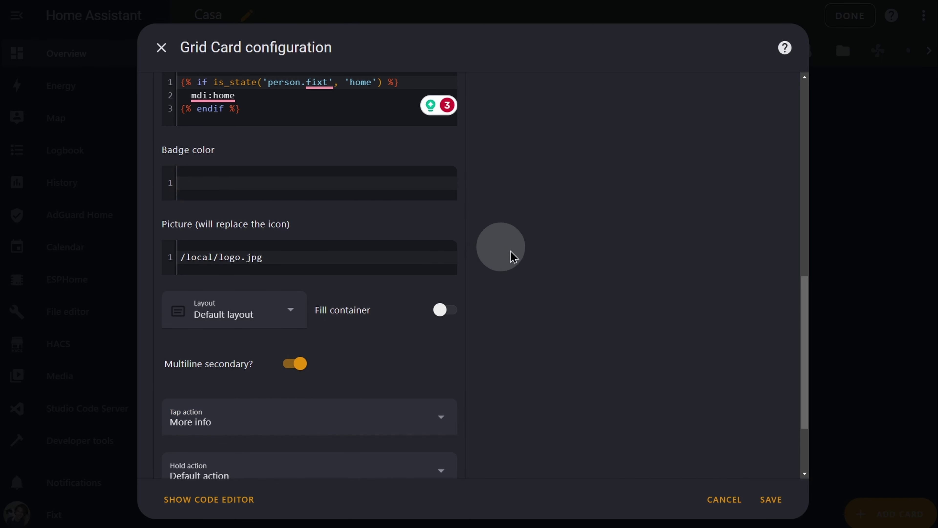
scroll(603, 303, up, 3)
scroll(605, 304, up, 10)
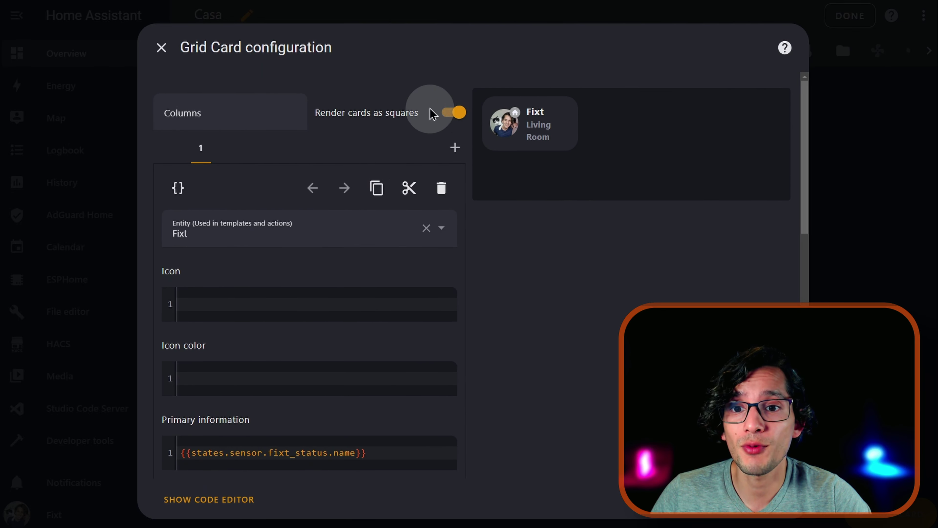
Step: Turn off square rendering and set the grid to 2 columns
click(451, 113)
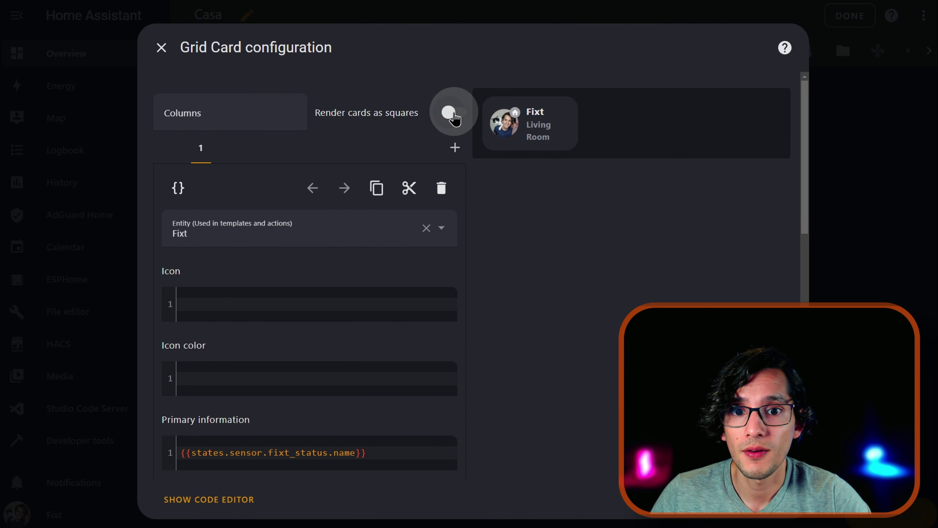
click(591, 258)
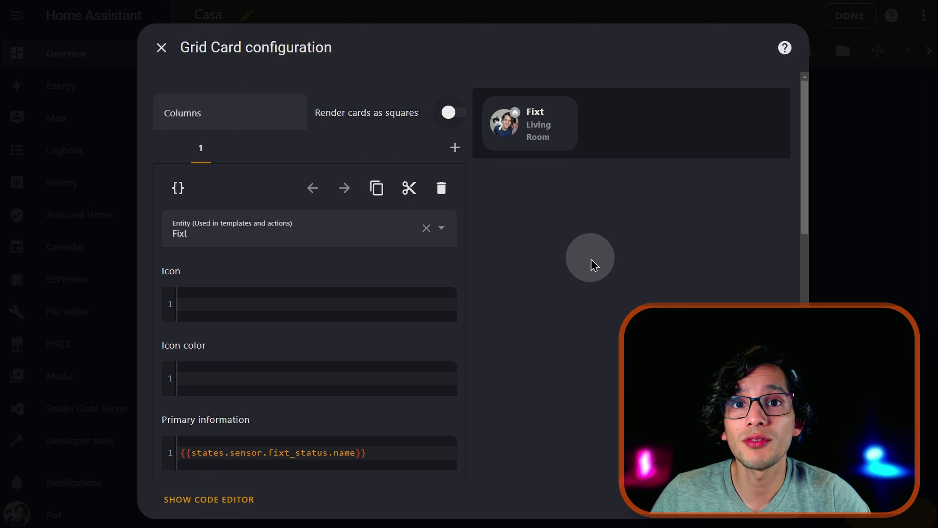
click(304, 130)
click(290, 116)
click(291, 116)
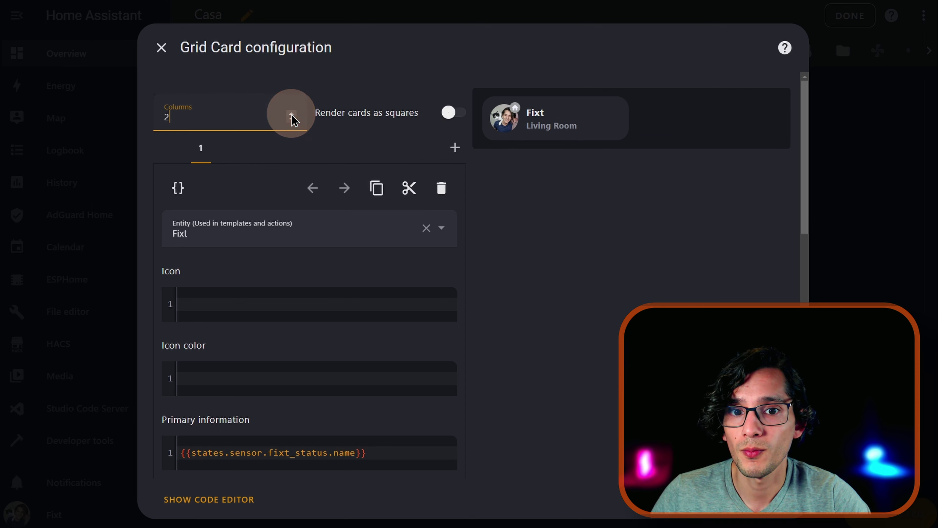
Step: Duplicate the person card into the grid and give it badge colour #006699
click(376, 188)
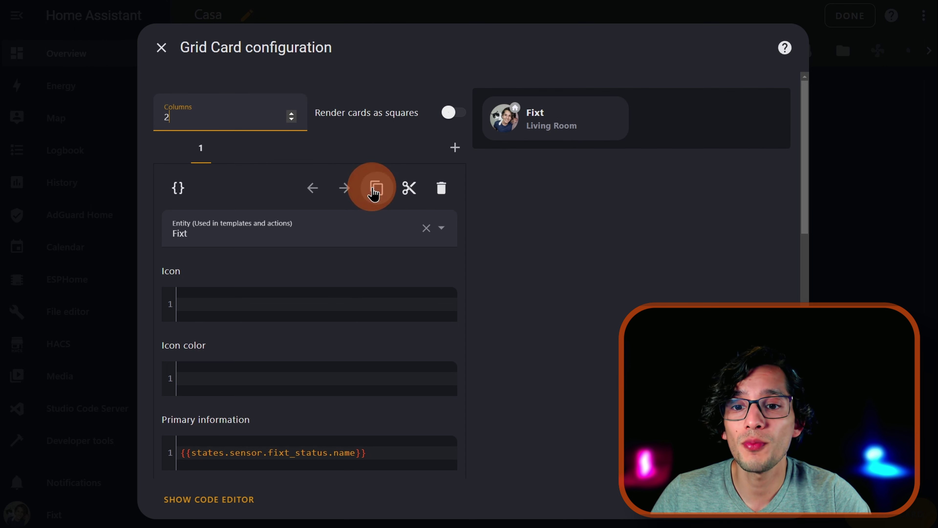
click(455, 149)
click(318, 292)
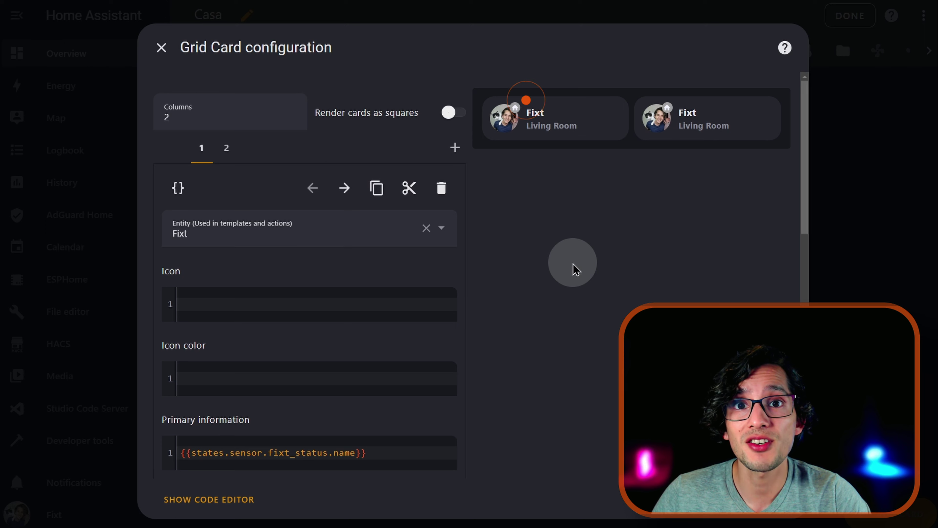
scroll(575, 269, down, 10)
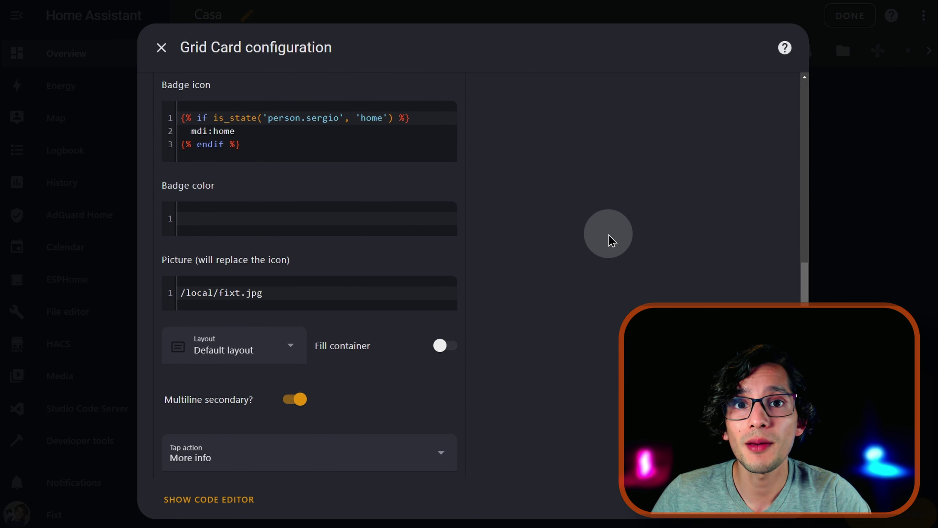
click(318, 216)
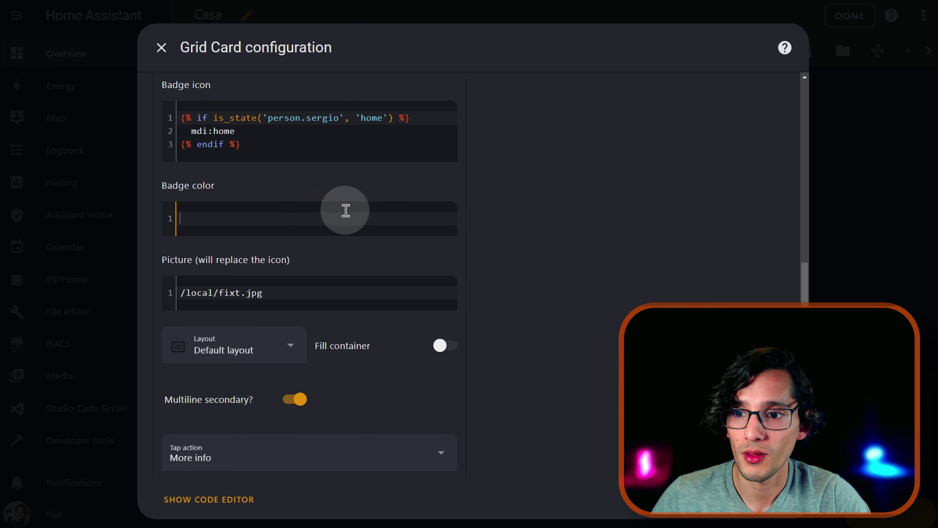
text(#006699)
scroll(582, 272, up, 10)
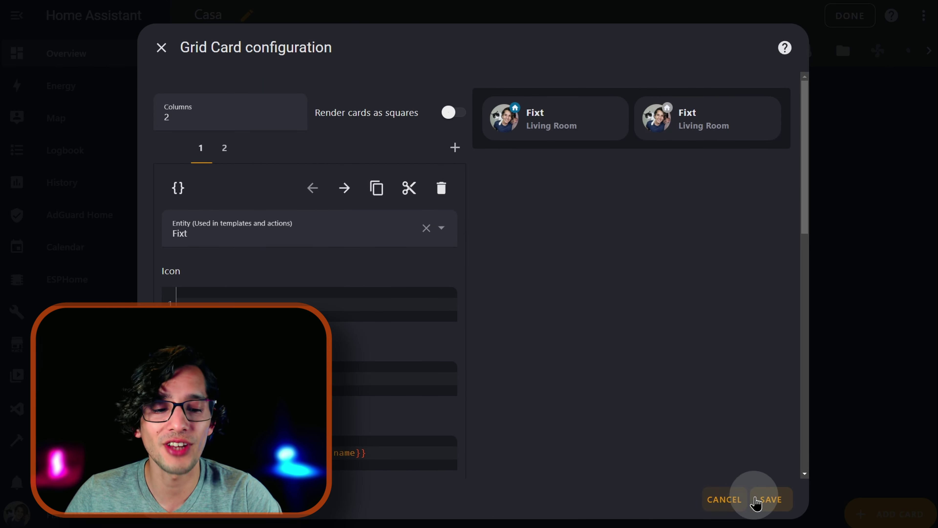
Step: Save the grid card and move it to the top of the dashboard
click(772, 503)
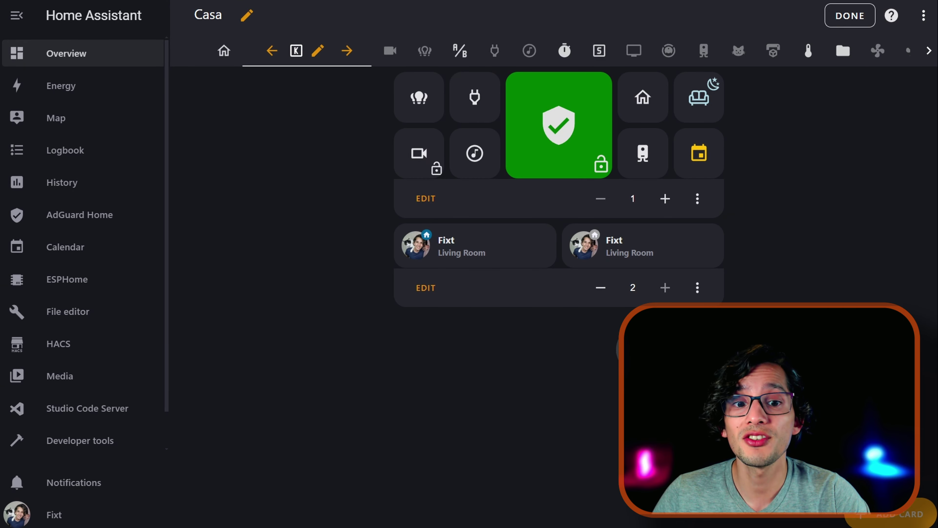
click(601, 288)
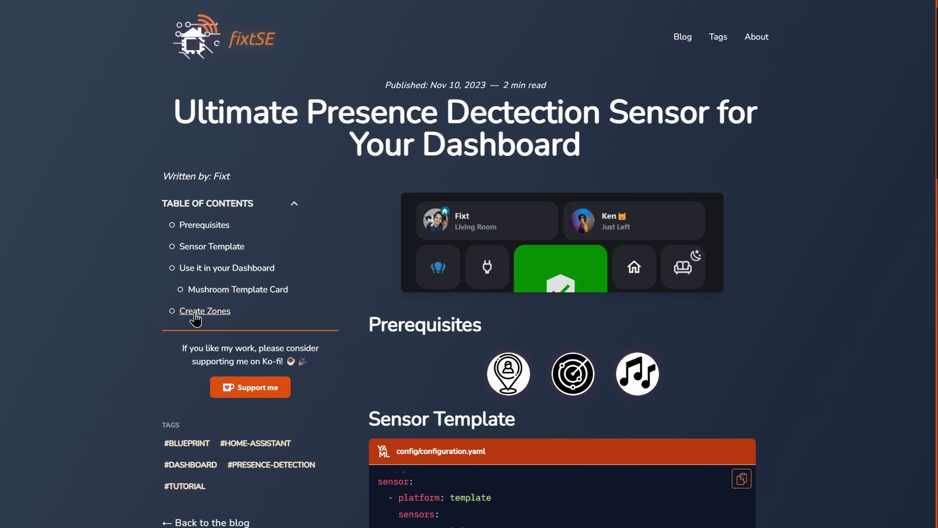
Step: Follow the blog's Create Zones link to Home Assistant's Zones page and start a new zone
click(199, 312)
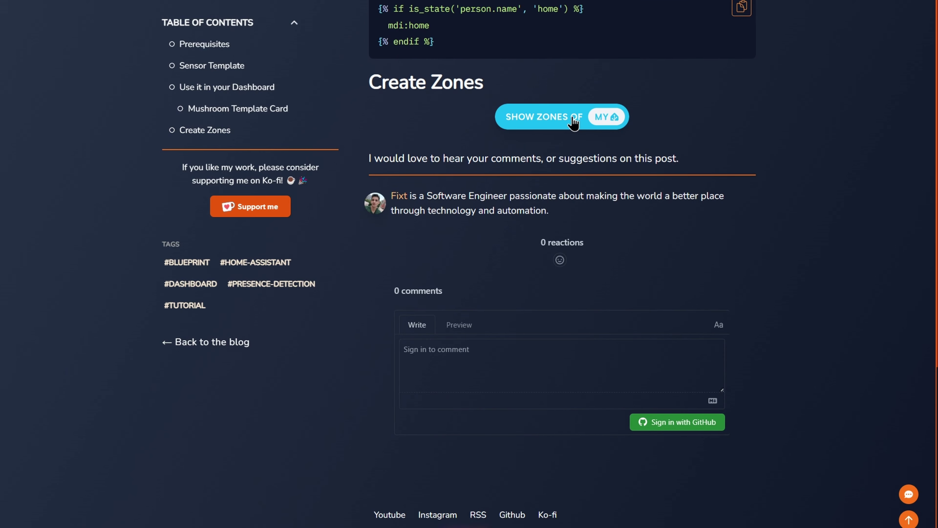
click(572, 123)
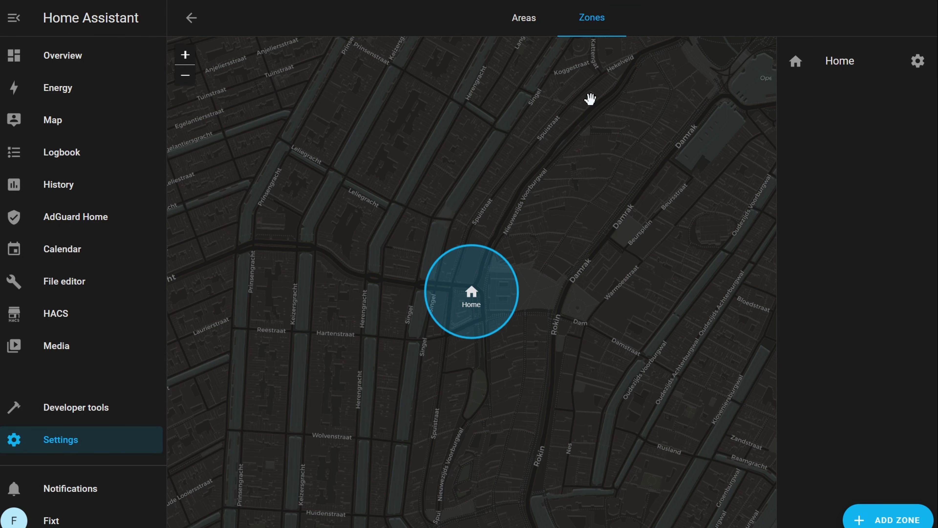
click(576, 102)
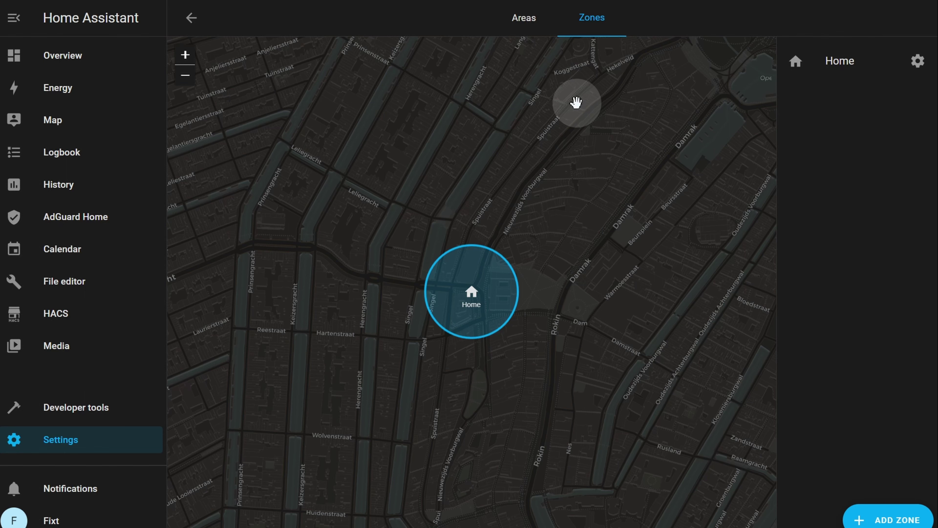
click(878, 519)
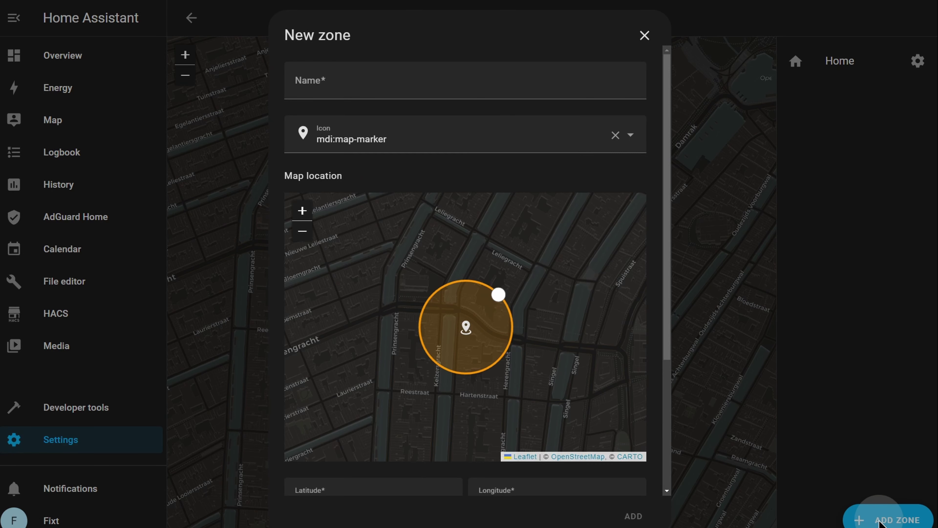
Step: Name the new zone Work and drag its marker toward Leliegracht
click(359, 83)
text(Work)
click(451, 243)
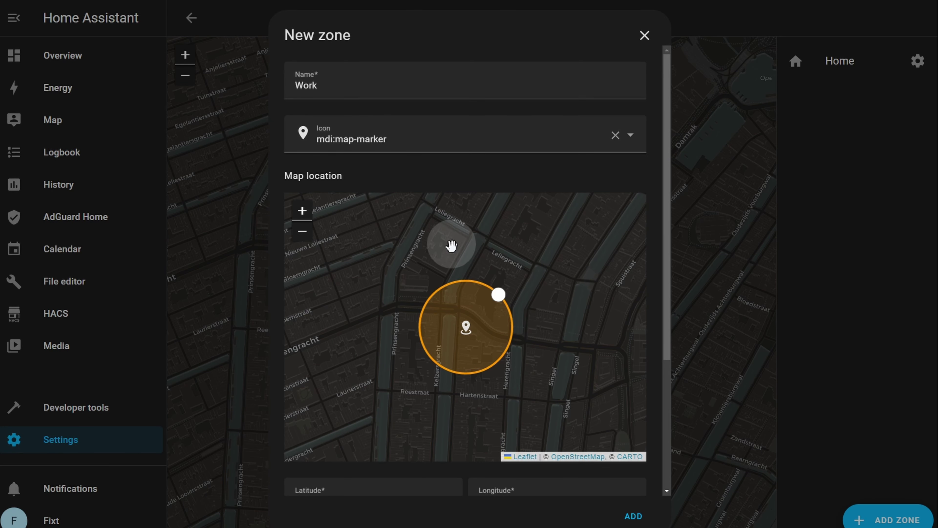
drag(470, 330, 518, 272)
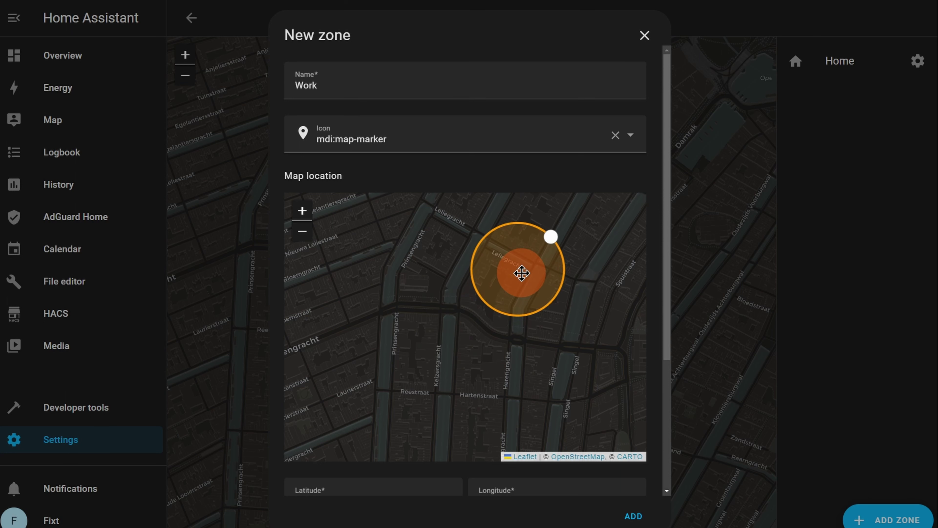
Step: Place the Work zone on Lindengracht in Amsterdam and add it alongside Home
click(310, 233)
drag(480, 310, 443, 240)
click(309, 213)
drag(400, 268, 433, 380)
mouse_move(469, 277)
mouse_down()
mouse_move(453, 278)
mouse_move(457, 289)
mouse_up()
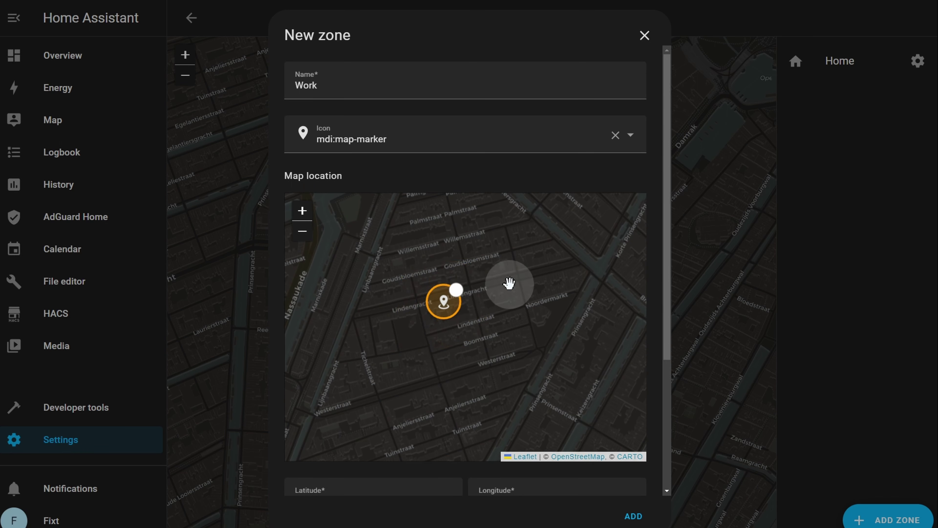
click(633, 515)
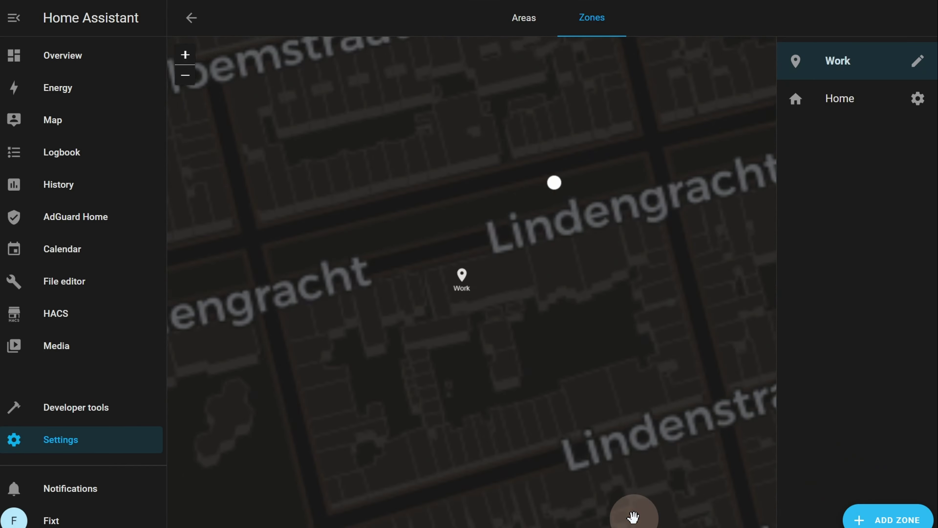
click(666, 385)
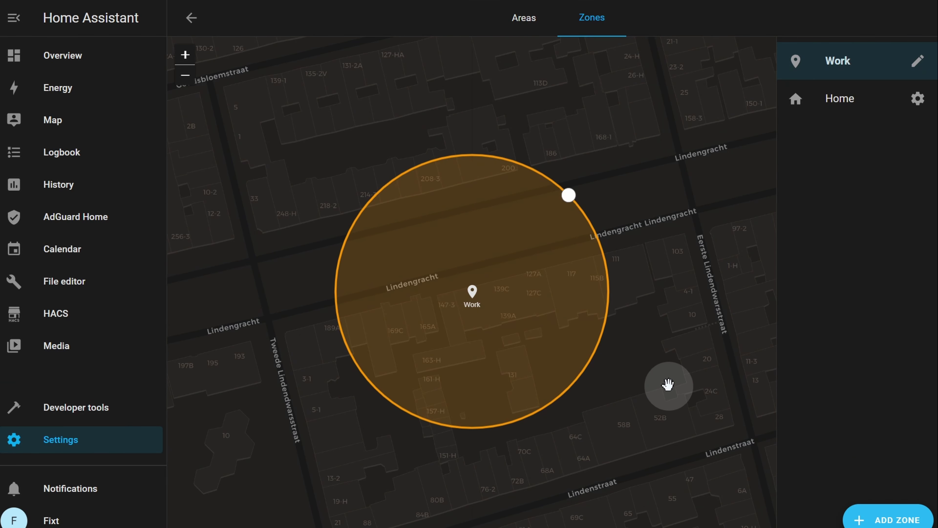